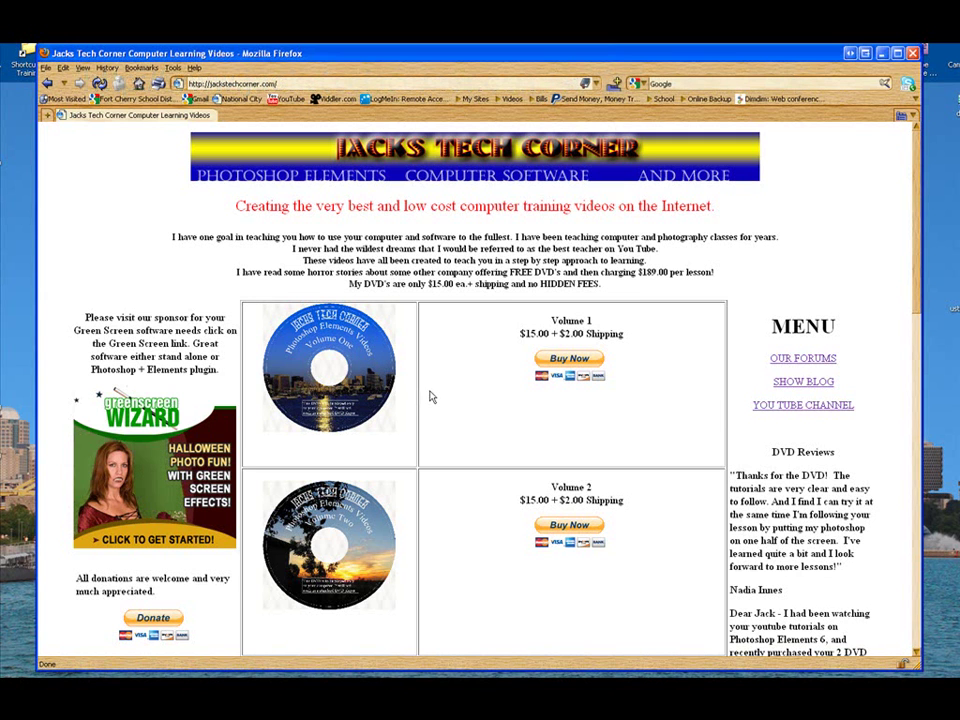
# Scroll the web page and highlight the 'ALL 112 Videos!' line and the Mac Edition price
pyautogui.scroll(-5, 431, 397)
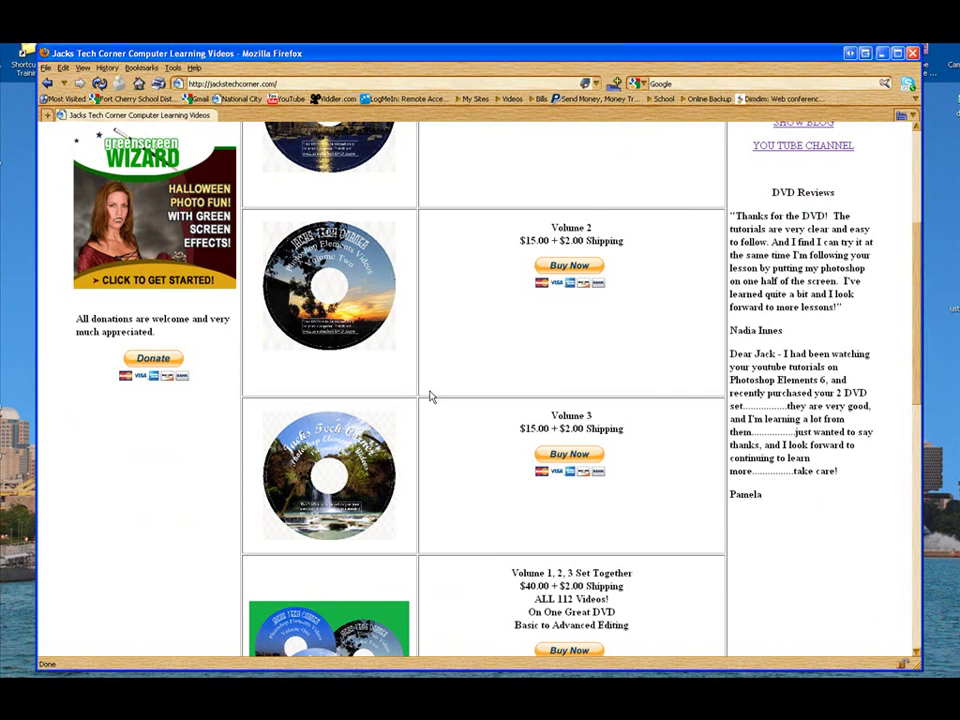
pyautogui.scroll(3, 431, 397)
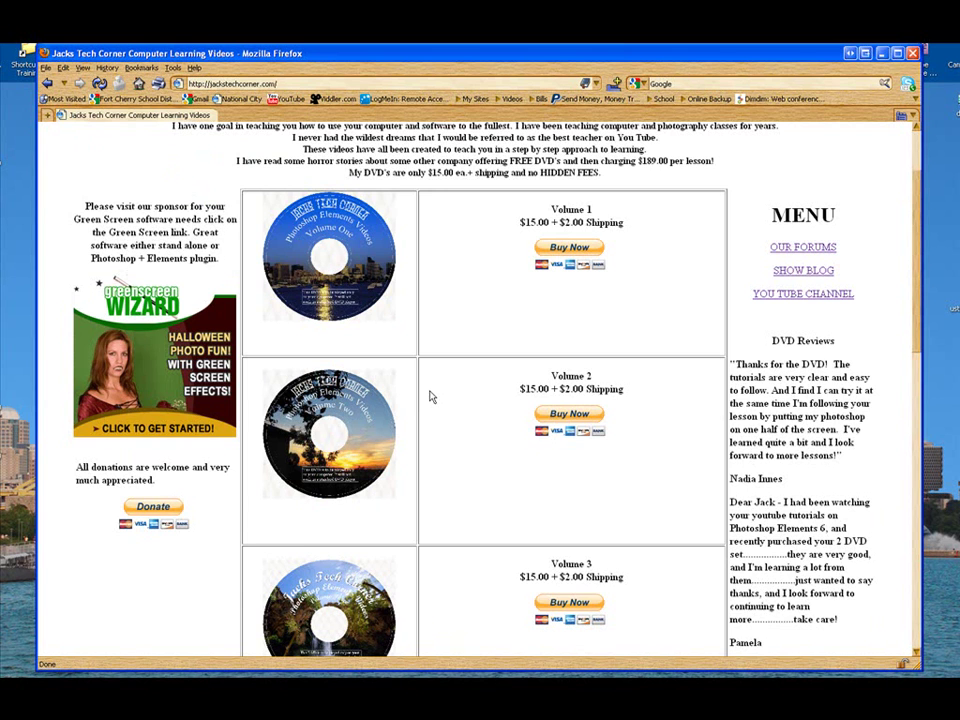
pyautogui.scroll(-3, 430, 397)
pyautogui.scroll(-2, 430, 397)
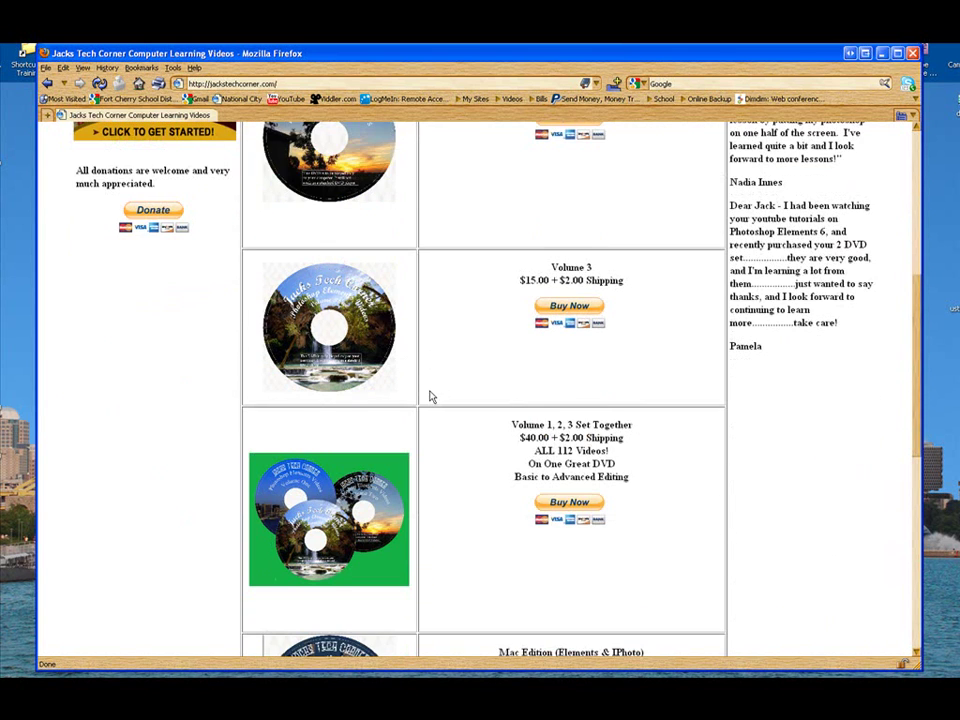
pyautogui.scroll(-2, 430, 397)
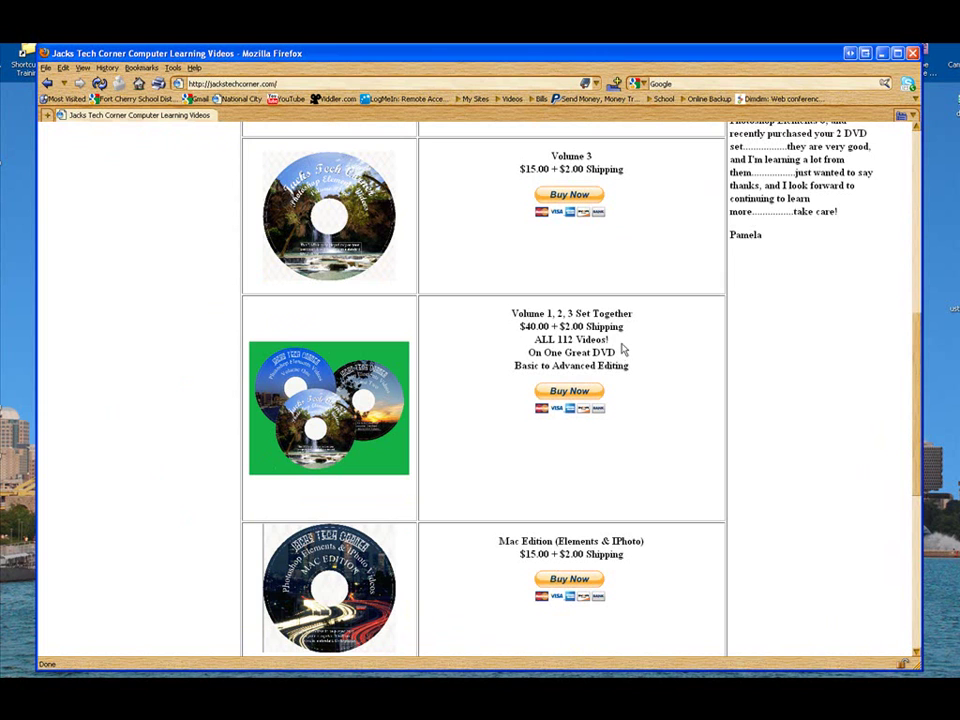
pyautogui.moveTo(623, 347); pyautogui.dragTo(532, 343)
pyautogui.click(467, 383)
pyautogui.scroll(-4, 467, 383)
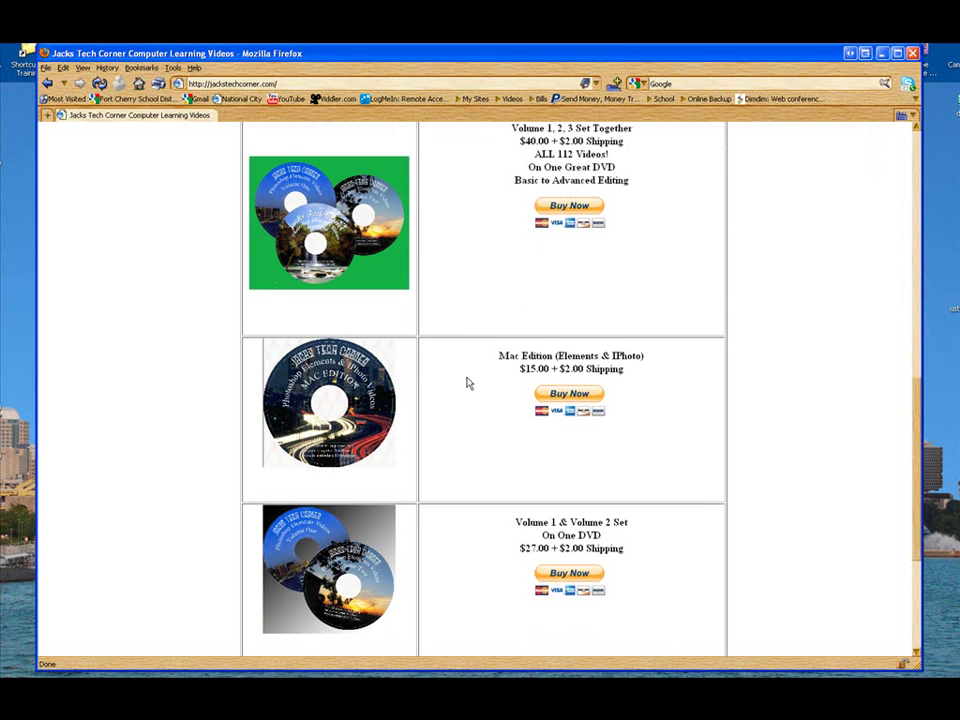
pyautogui.moveTo(620, 369); pyautogui.dragTo(489, 356)
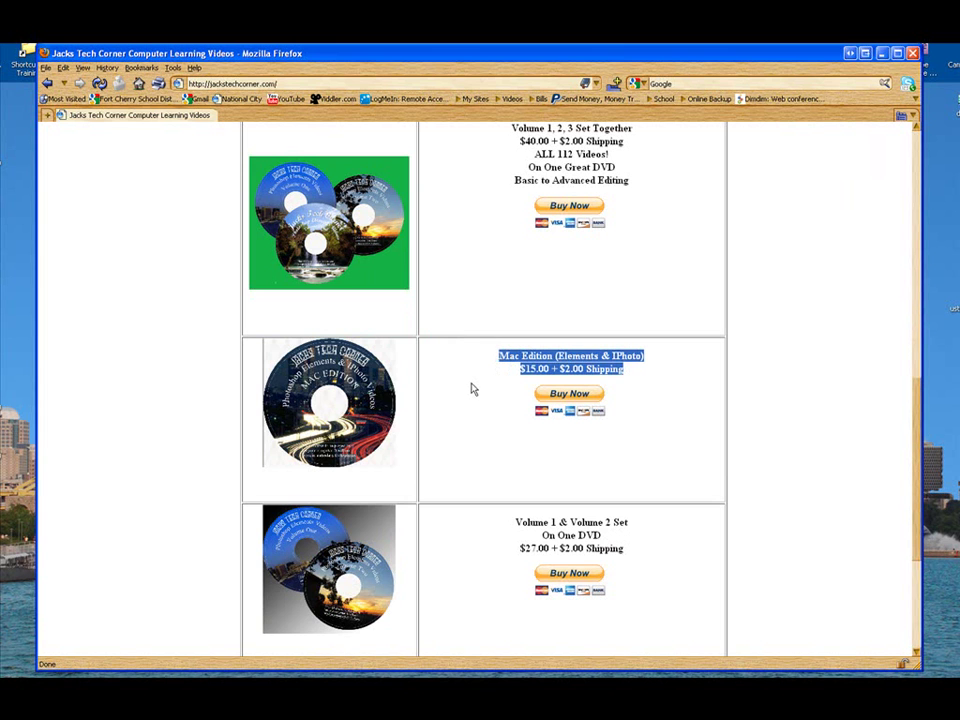
pyautogui.click(472, 388)
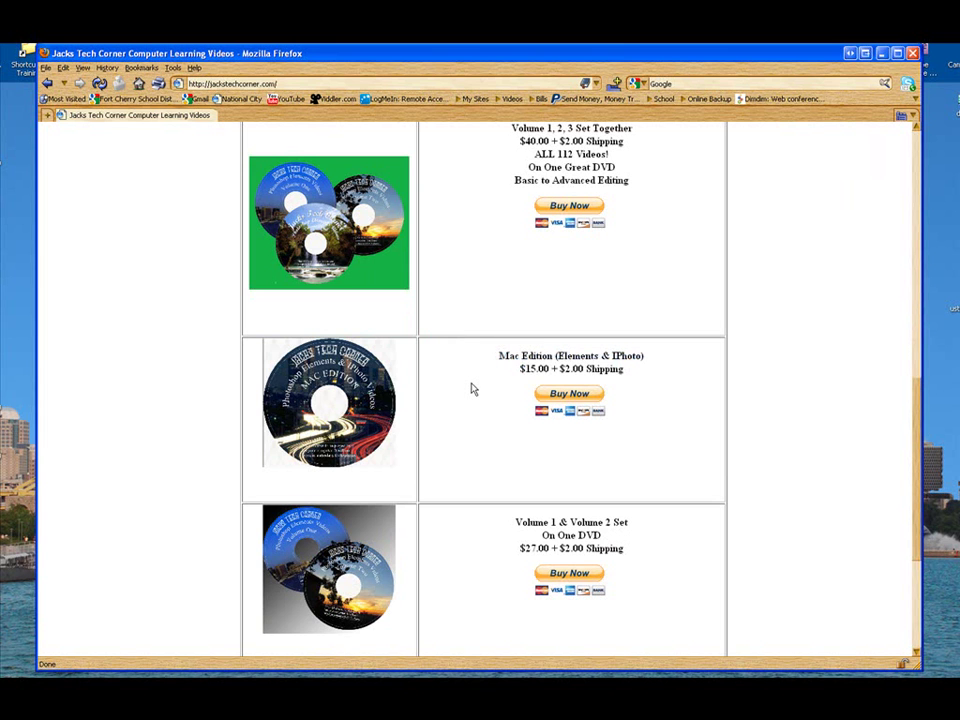
pyautogui.scroll(4, 463, 448)
pyautogui.scroll(5, 463, 448)
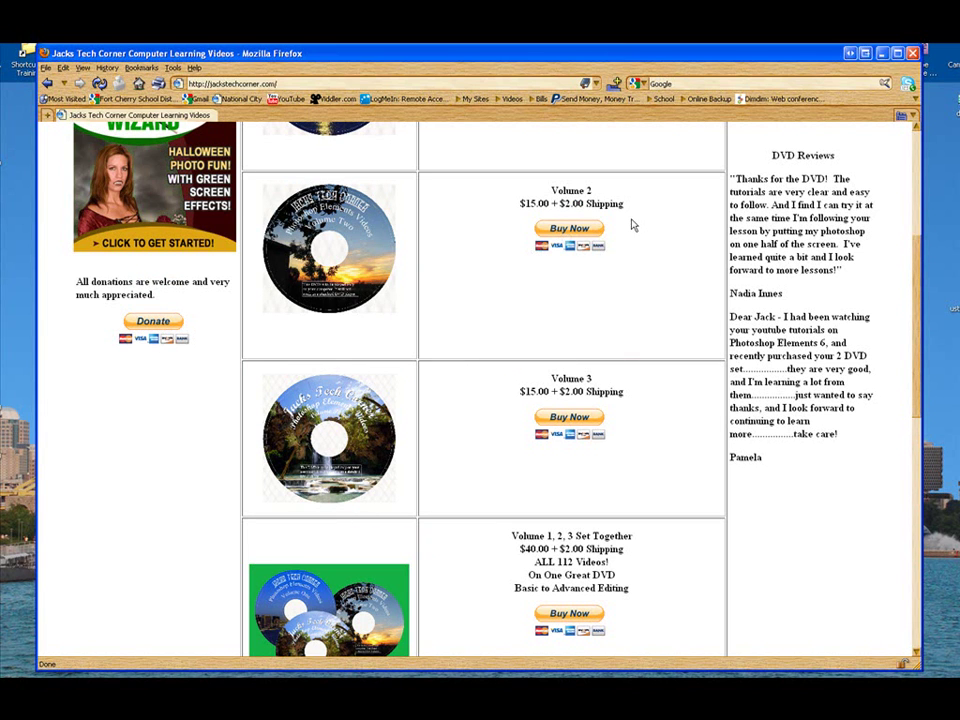
# Minimize Firefox and launch Photoshop Elements 8 from its desktop shortcut
pyautogui.click(881, 55)
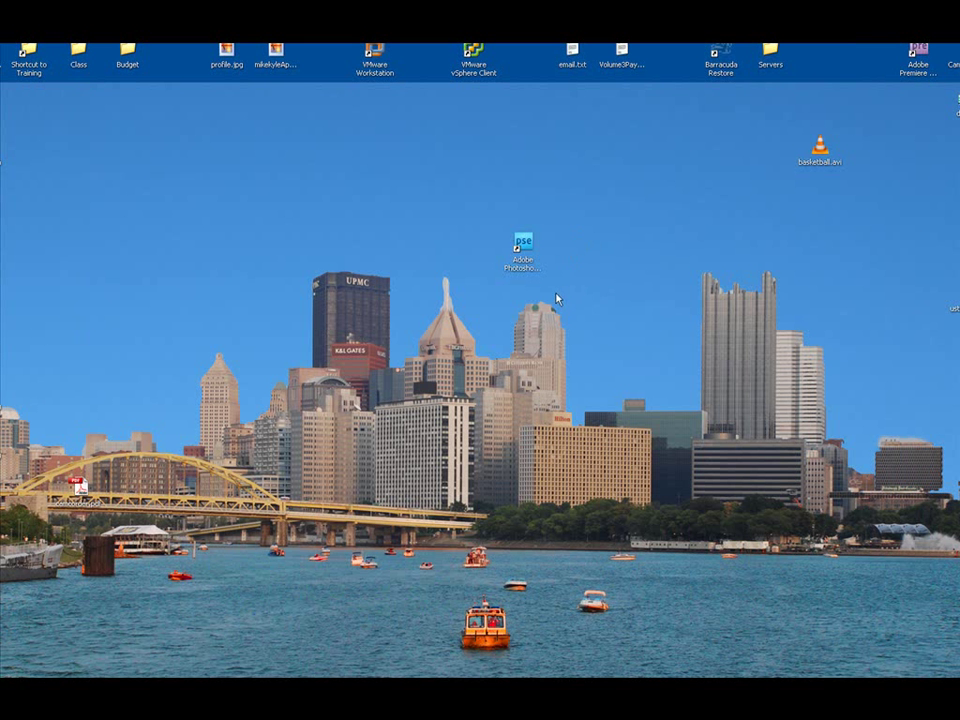
pyautogui.click(524, 246)
pyautogui.moveTo(526, 248); pyautogui.dragTo(477, 244)
pyautogui.doubleClick(477, 244)
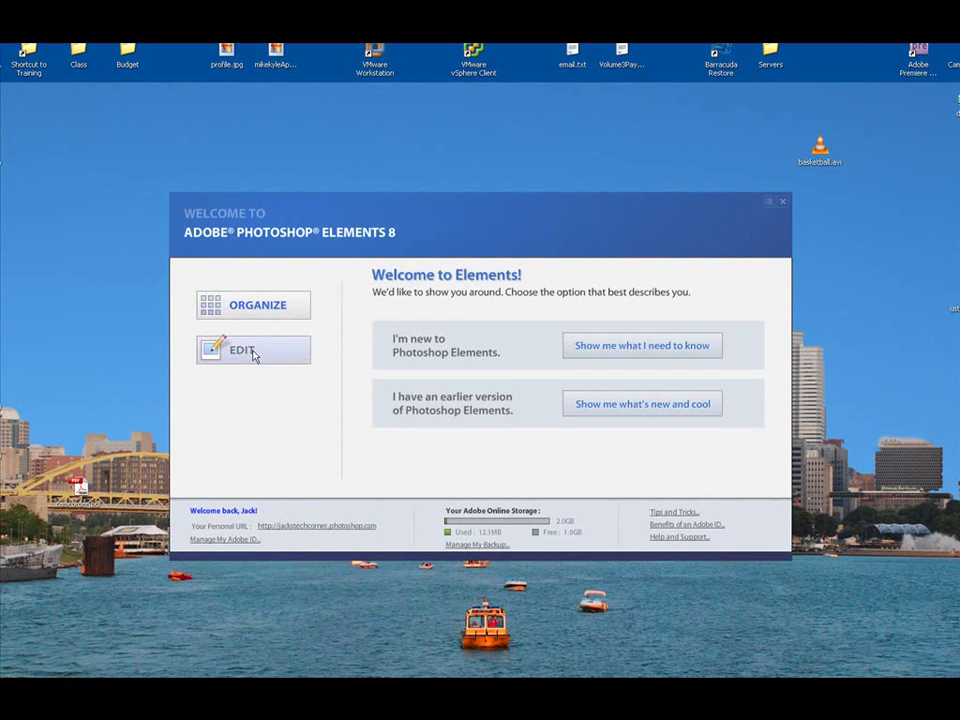
# Start the Editor from the Welcome screen and continue the trial past Software Setup
pyautogui.click(254, 355)
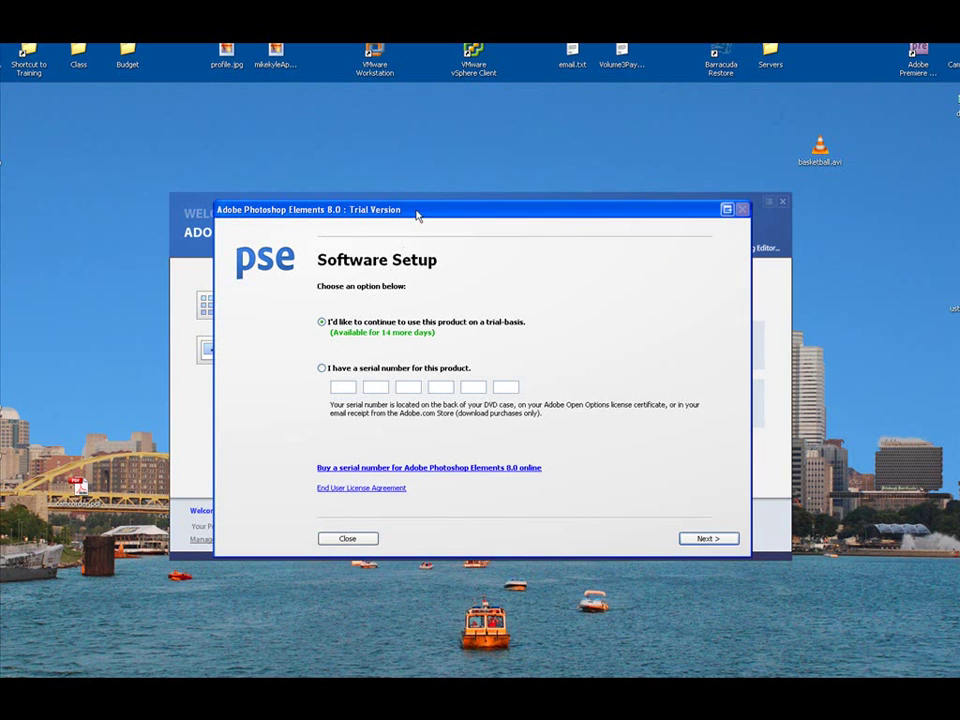
pyautogui.moveTo(416, 214); pyautogui.dragTo(415, 205)
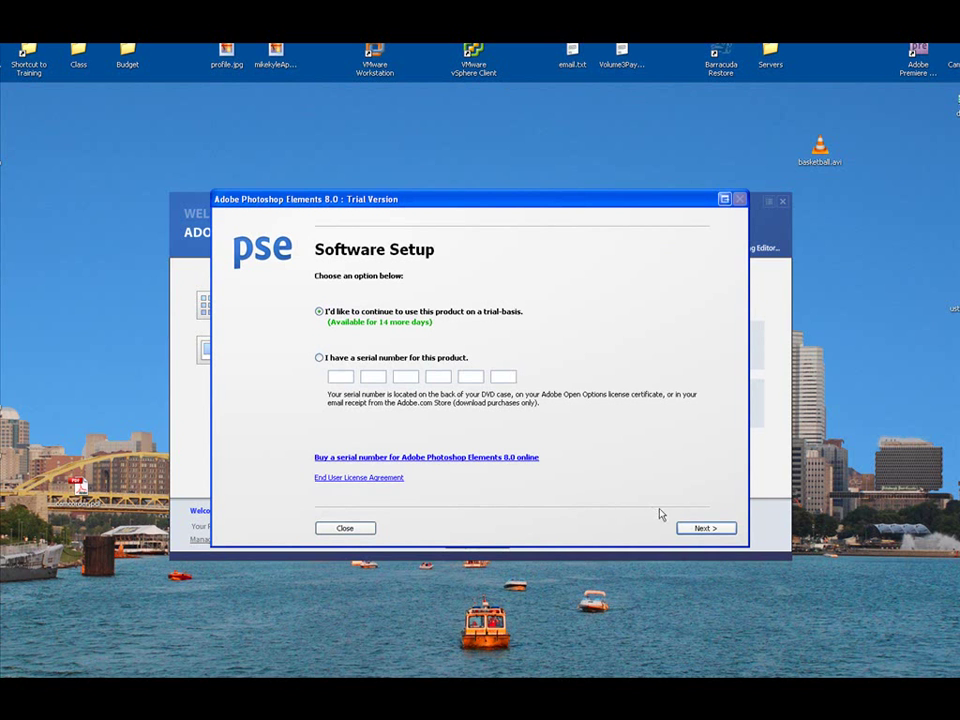
pyautogui.click(691, 530)
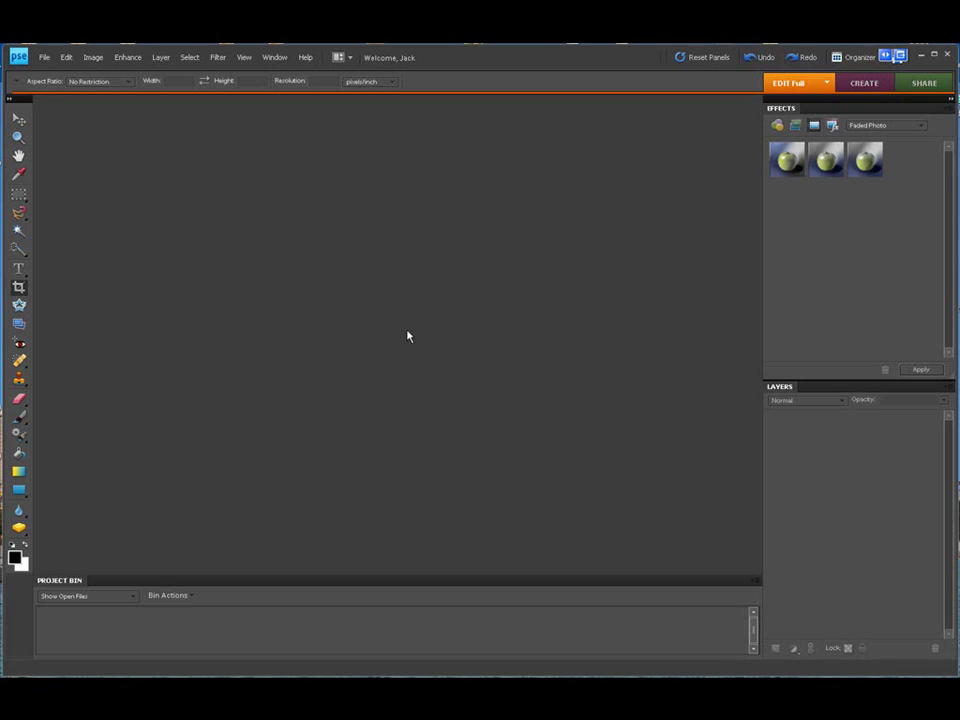
# Check the Crop tool flyout, then bring up File > Open and scroll to the 3rdJuly croquet JPGs
pyautogui.click(19, 288)
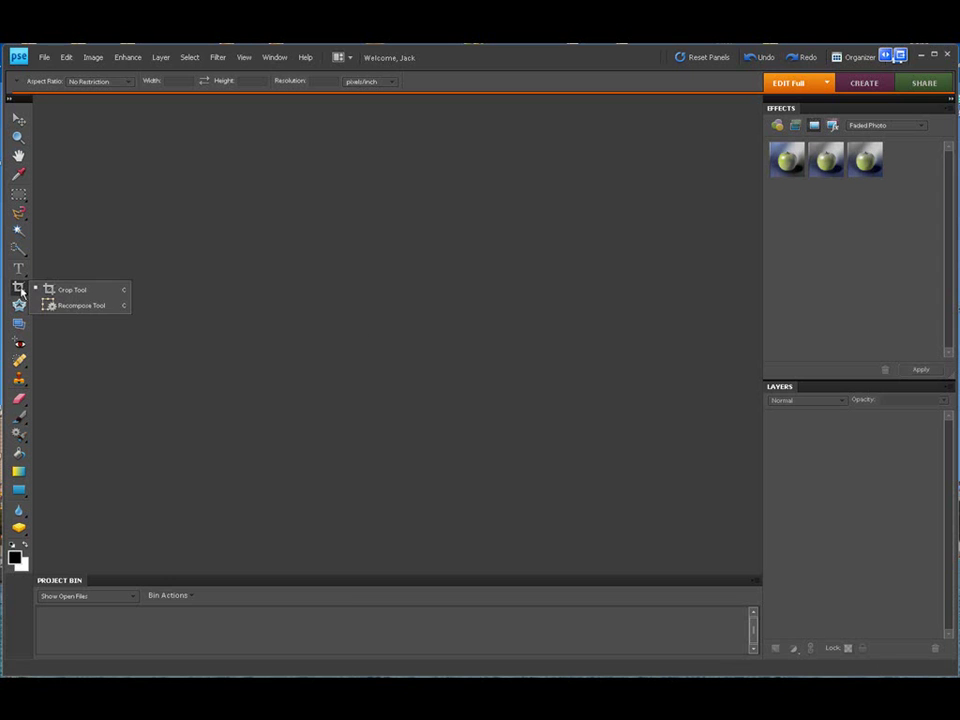
pyautogui.click(137, 242)
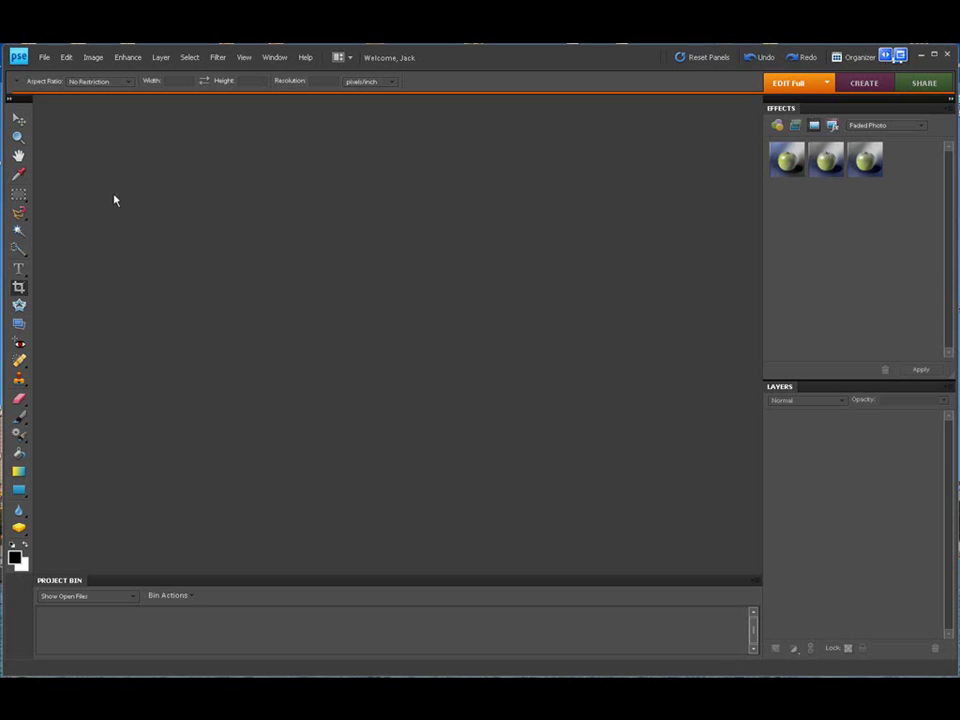
pyautogui.click(43, 57)
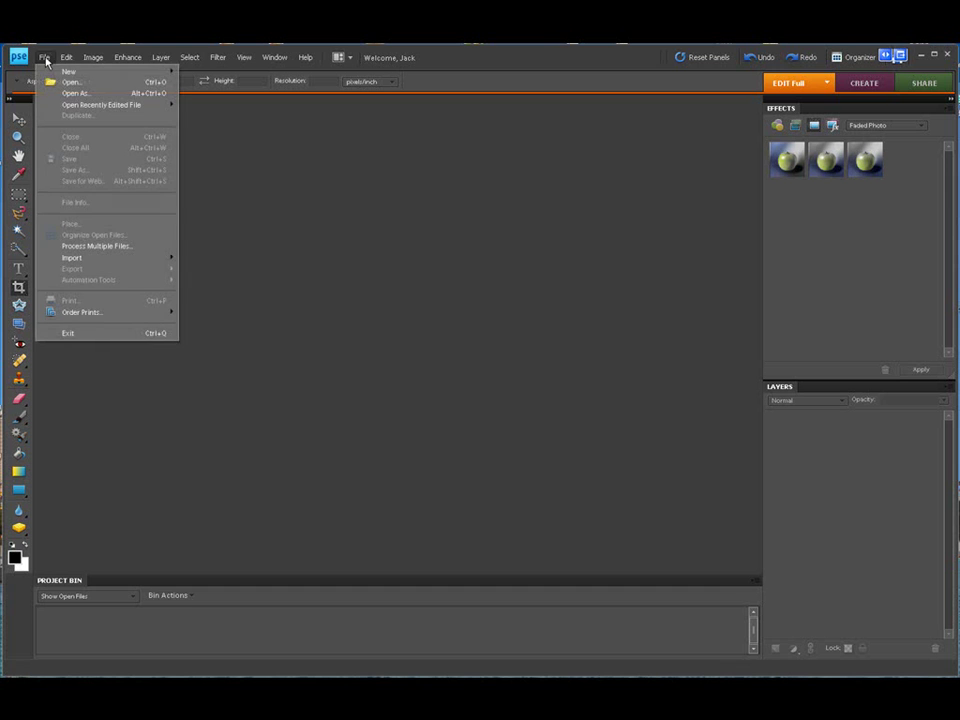
pyautogui.click(51, 82)
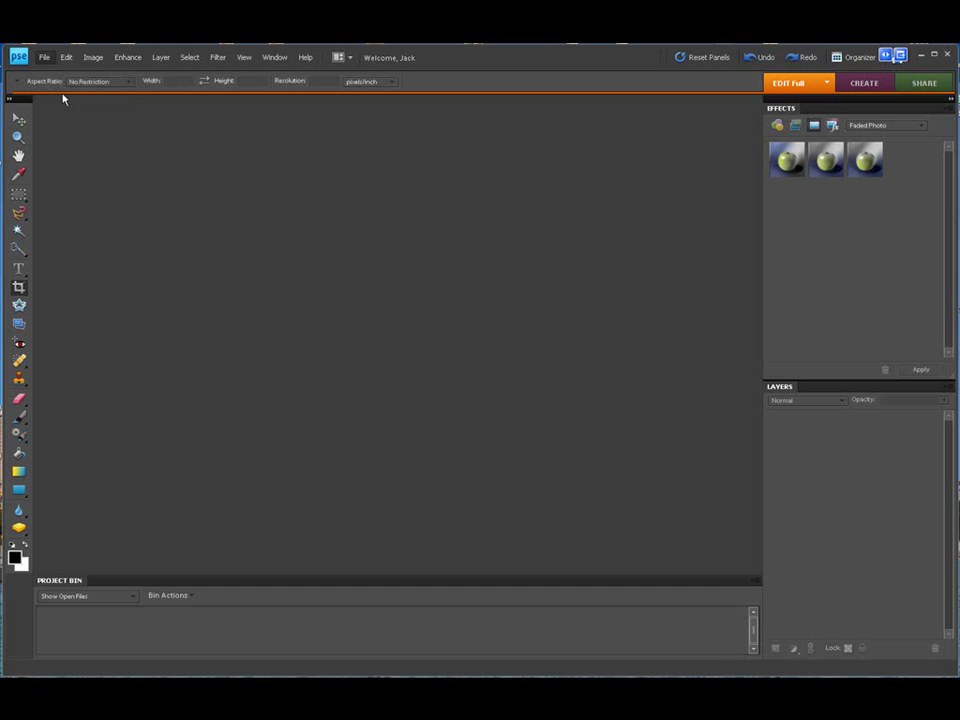
pyautogui.moveTo(563, 131); pyautogui.dragTo(489, 131)
pyautogui.moveTo(576, 189); pyautogui.dragTo(572, 300)
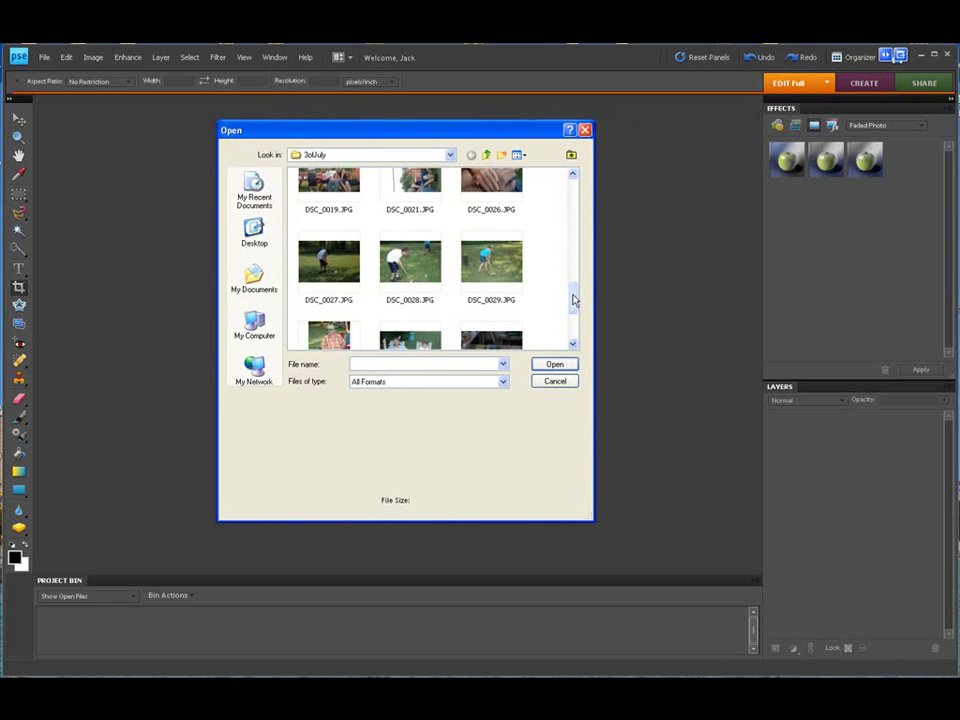
# Open DSC_0028.JPG and set it as a slightly smaller floating window, moved down and right
pyautogui.click(409, 258)
pyautogui.click(554, 364)
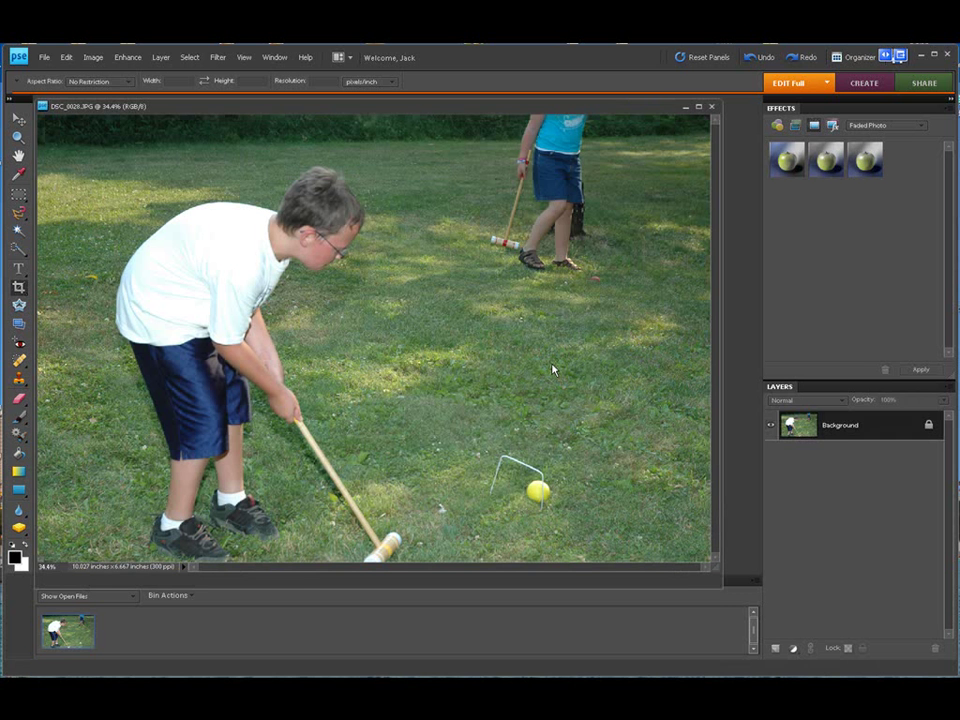
pyautogui.doubleClick(392, 108)
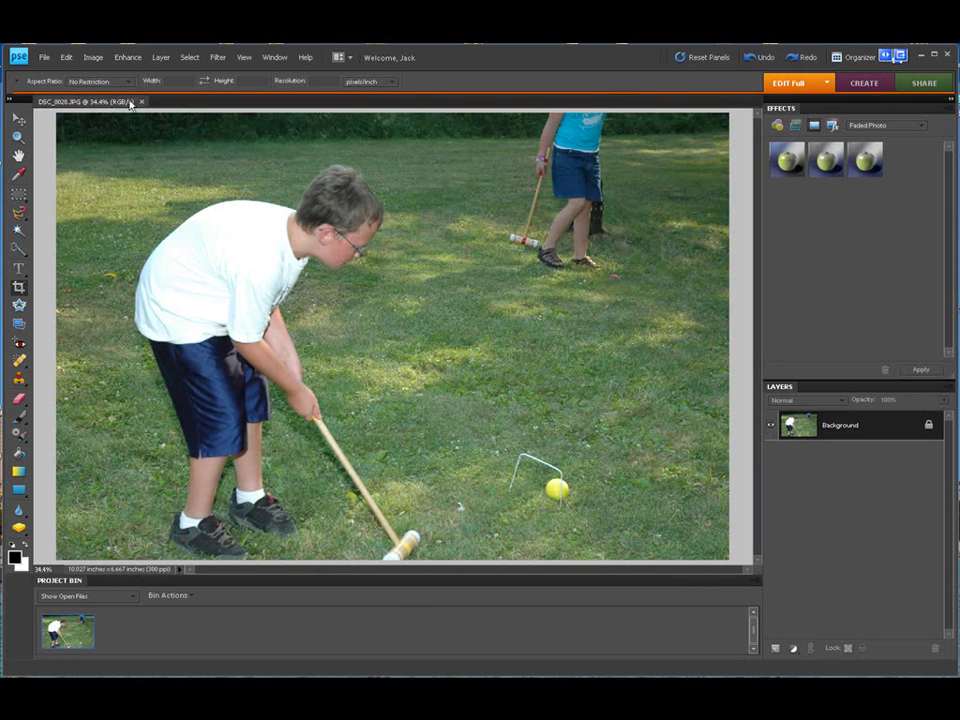
pyautogui.moveTo(133, 102); pyautogui.dragTo(128, 117)
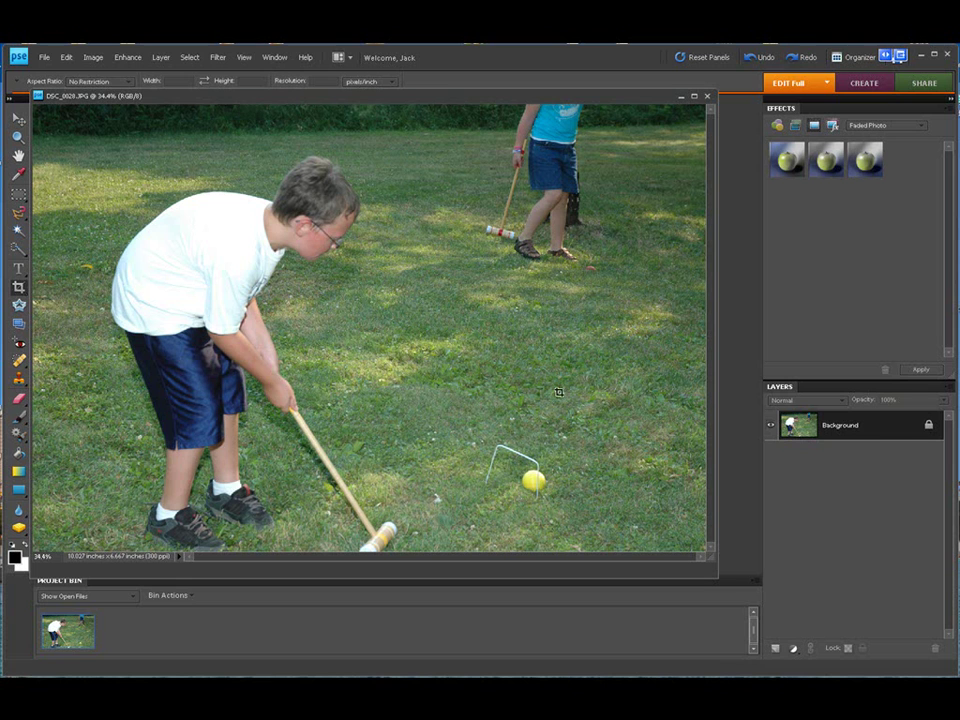
pyautogui.moveTo(709, 574); pyautogui.dragTo(695, 566)
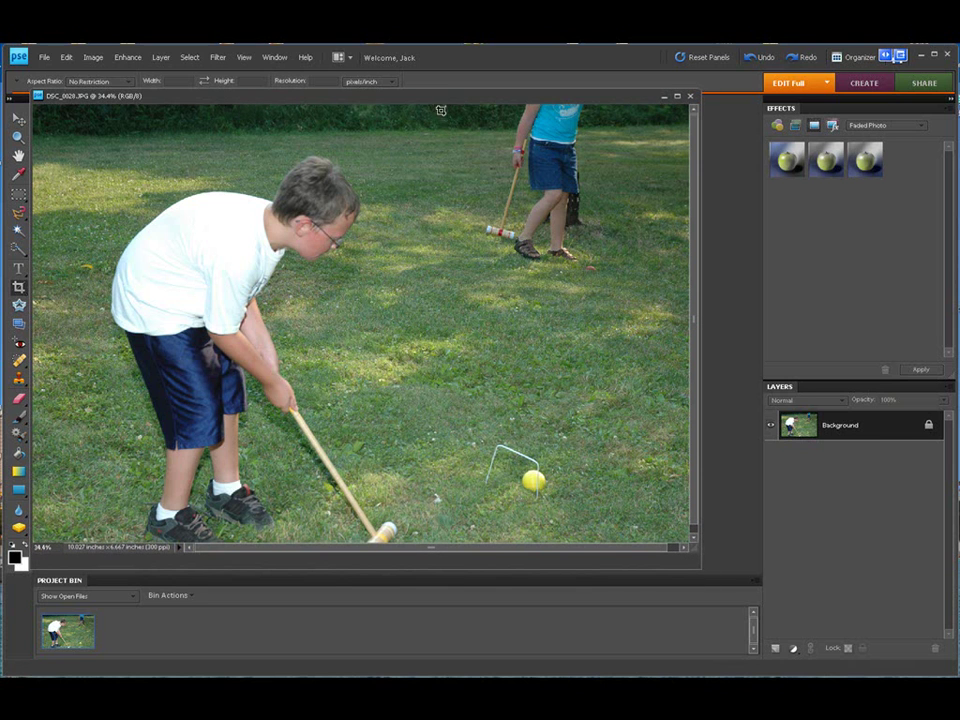
pyautogui.moveTo(438, 102); pyautogui.dragTo(461, 114)
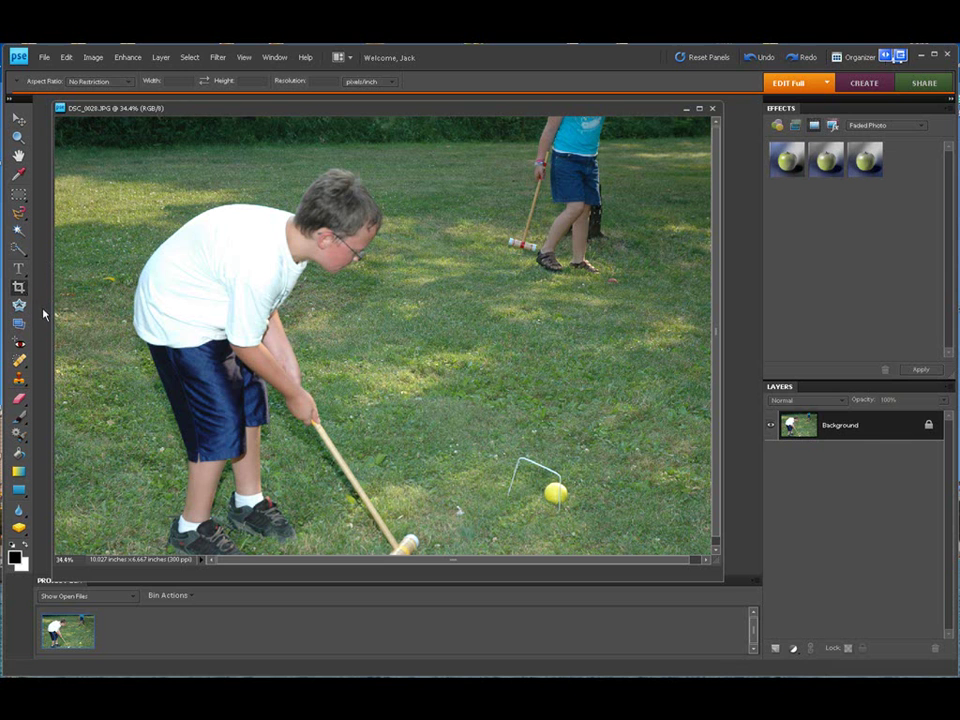
# Draw a narrower trial crop, cancel it to keep the full photo, and show the crop/recompose choices
pyautogui.click(18, 287)
pyautogui.moveTo(89, 133); pyautogui.dragTo(594, 552)
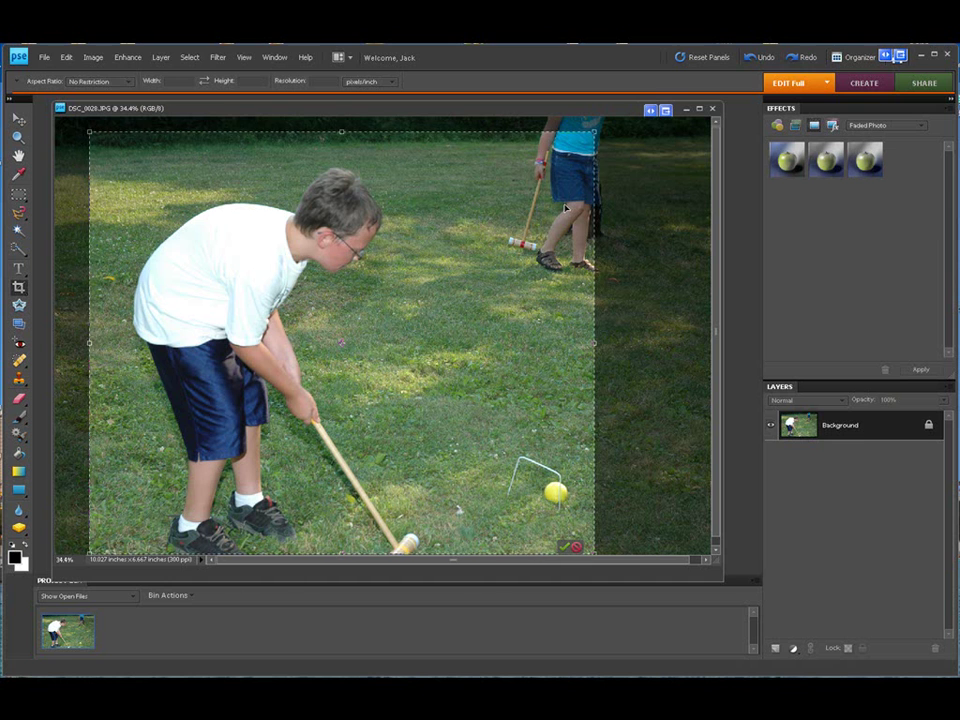
pyautogui.click(577, 549)
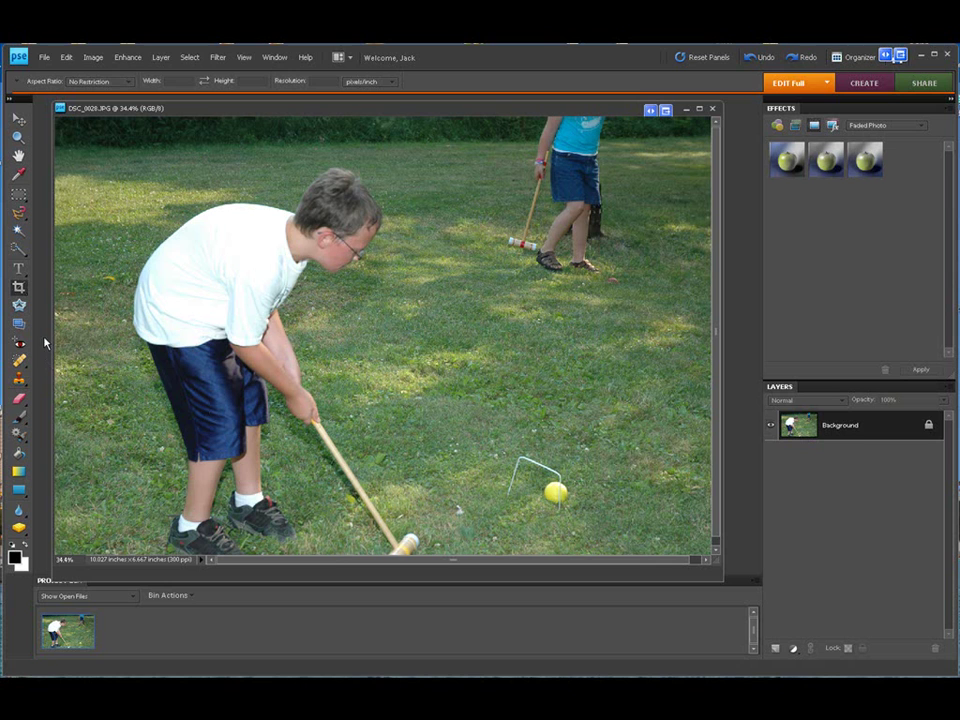
pyautogui.click(18, 287)
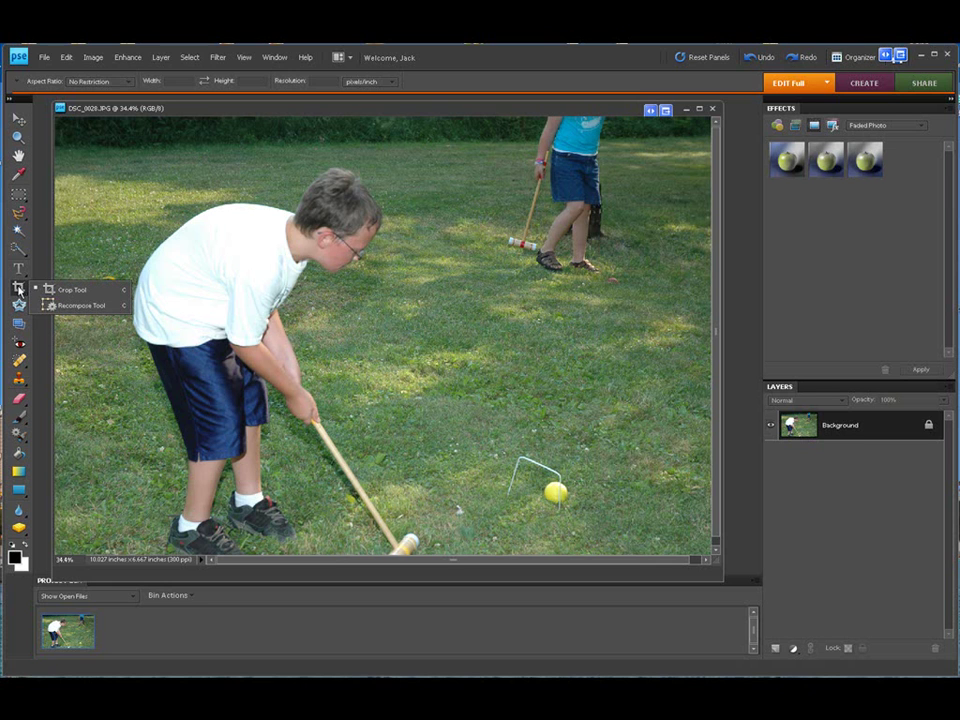
pyautogui.click(90, 305)
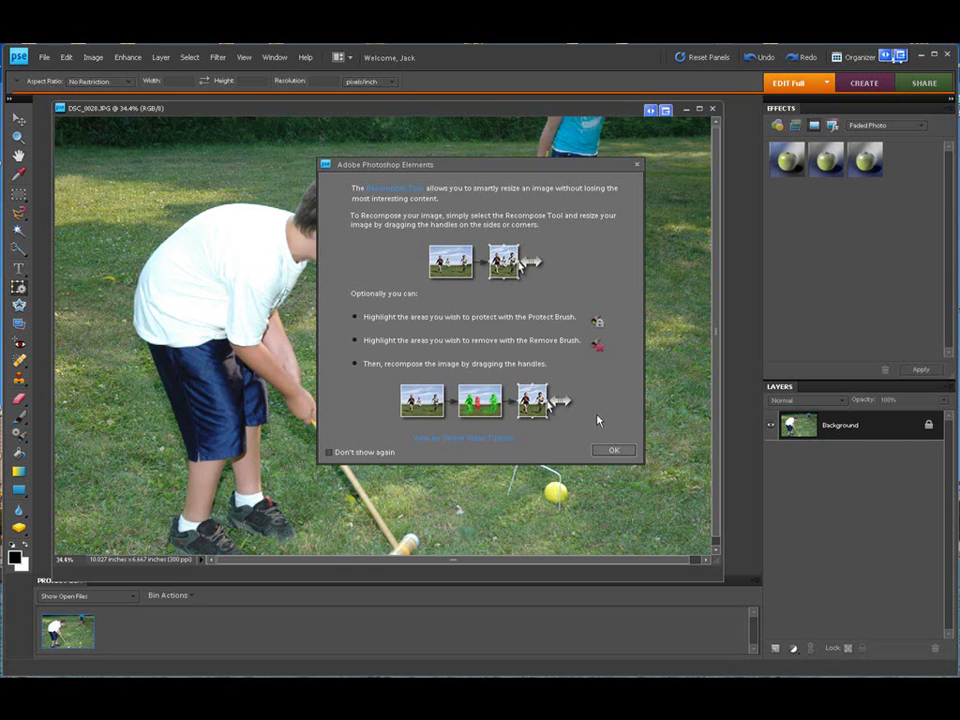
pyautogui.click(611, 449)
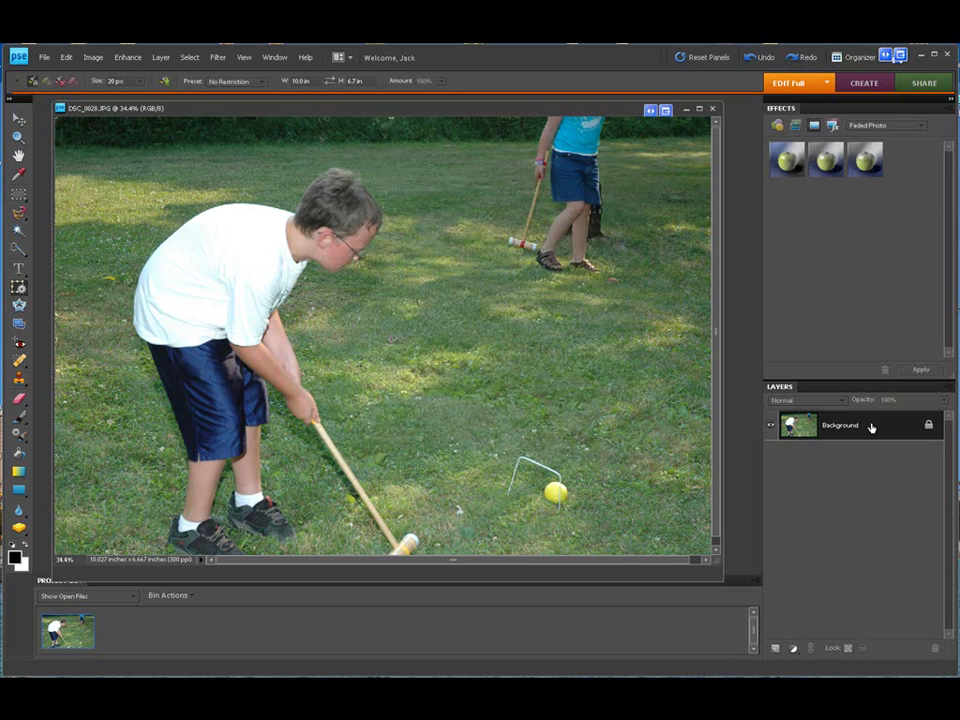
pyautogui.hotkey('ctrl', 'j')
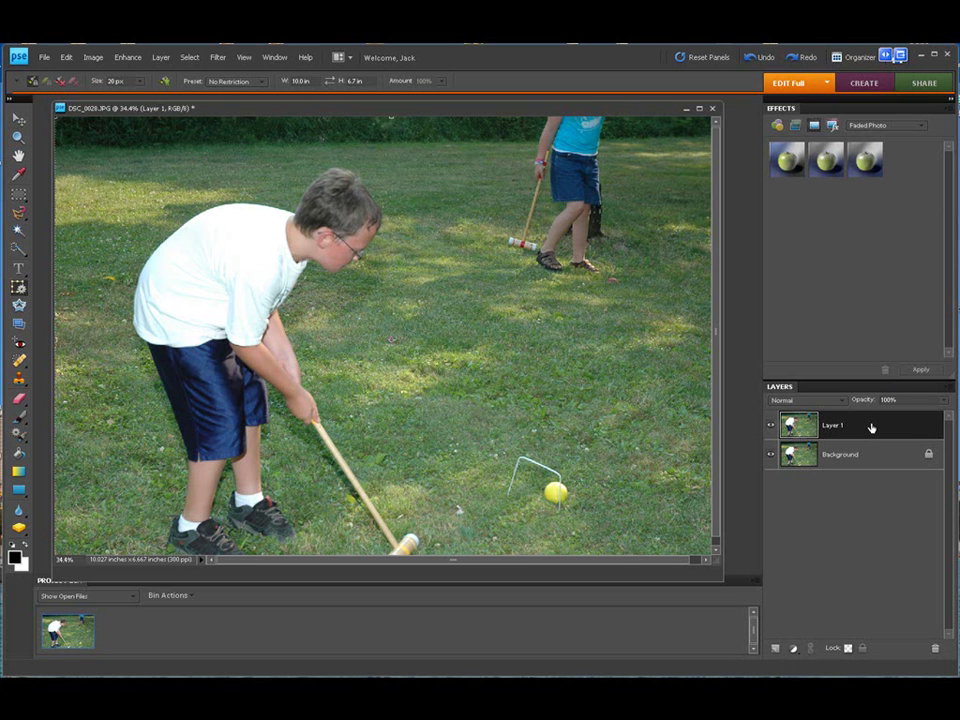
pyautogui.click(937, 648)
pyautogui.click(455, 286)
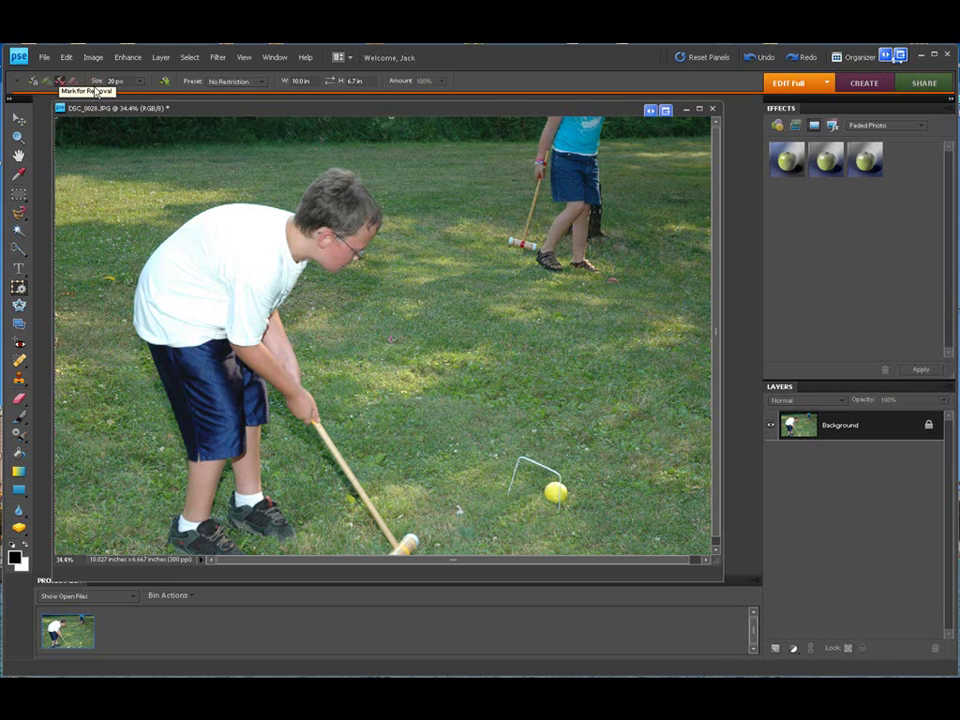
# Enlarge the Mark for Removal brush and paint red over the girl's mallet head, legs and shoe
pyautogui.moveTo(96, 81); pyautogui.dragTo(134, 88)
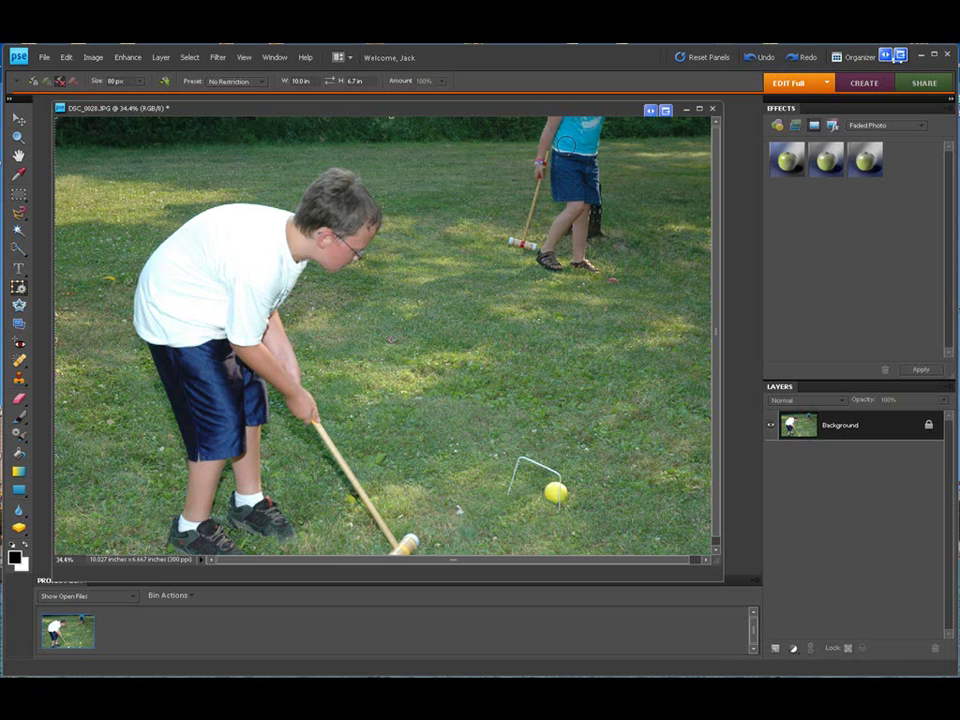
pyautogui.press(']')
pyautogui.press(']')
pyautogui.press(']')
pyautogui.press(']')
pyautogui.press(']')
pyautogui.press(']')
pyautogui.press('[')
pyautogui.press('[')
pyautogui.press('[')
pyautogui.press('[')
pyautogui.press('[')
pyautogui.moveTo(510, 241); pyautogui.dragTo(542, 242)
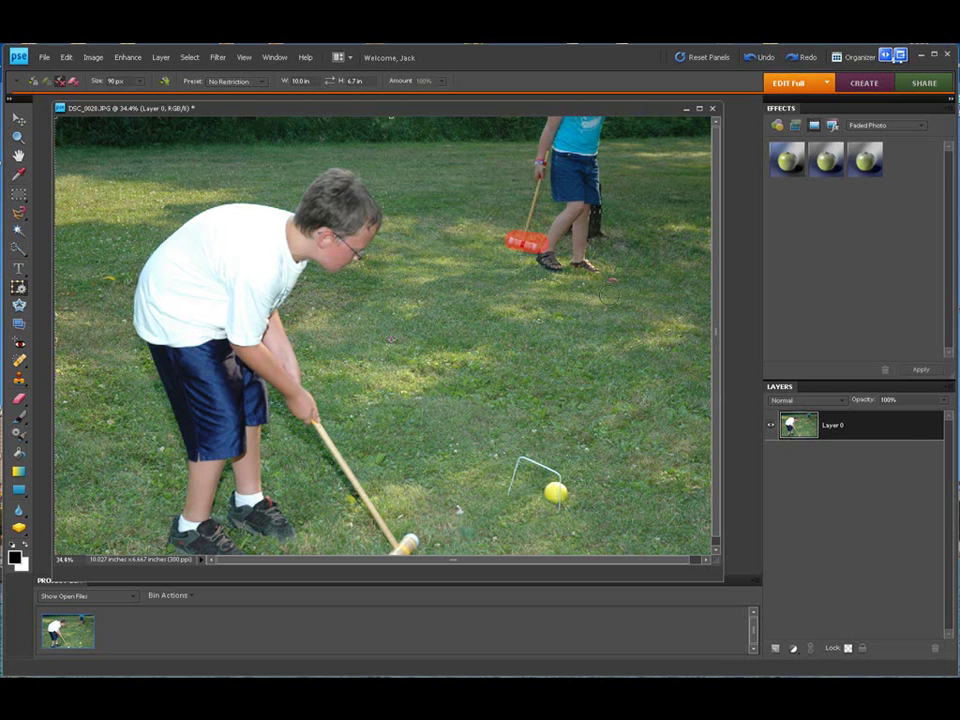
pyautogui.moveTo(550, 266)
pyautogui.mouseDown()
pyautogui.moveTo(579, 203)
pyautogui.moveTo(570, 160)
pyautogui.moveTo(560, 210)
pyautogui.moveTo(542, 163)
pyautogui.moveTo(551, 124)
pyautogui.moveTo(596, 124)
pyautogui.moveTo(571, 139)
pyautogui.moveTo(595, 140)
pyautogui.moveTo(593, 153)
pyautogui.moveTo(585, 150)
pyautogui.moveTo(599, 228)
pyautogui.moveTo(576, 213)
pyautogui.moveTo(588, 267)
pyautogui.mouseUp()
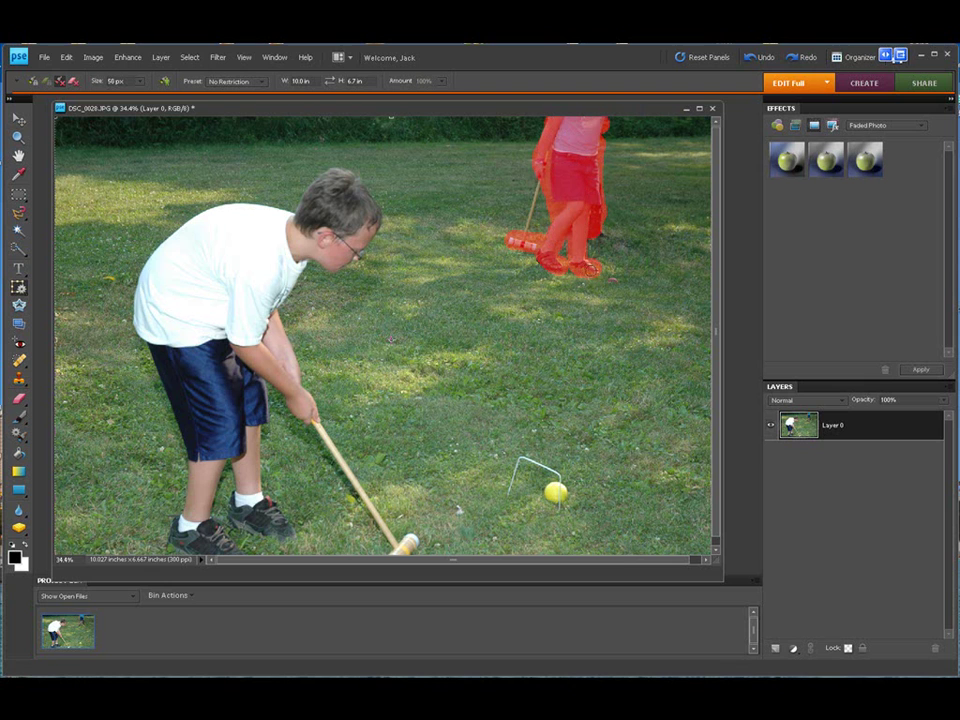
pyautogui.click(612, 281)
pyautogui.moveTo(724, 241); pyautogui.dragTo(747, 243)
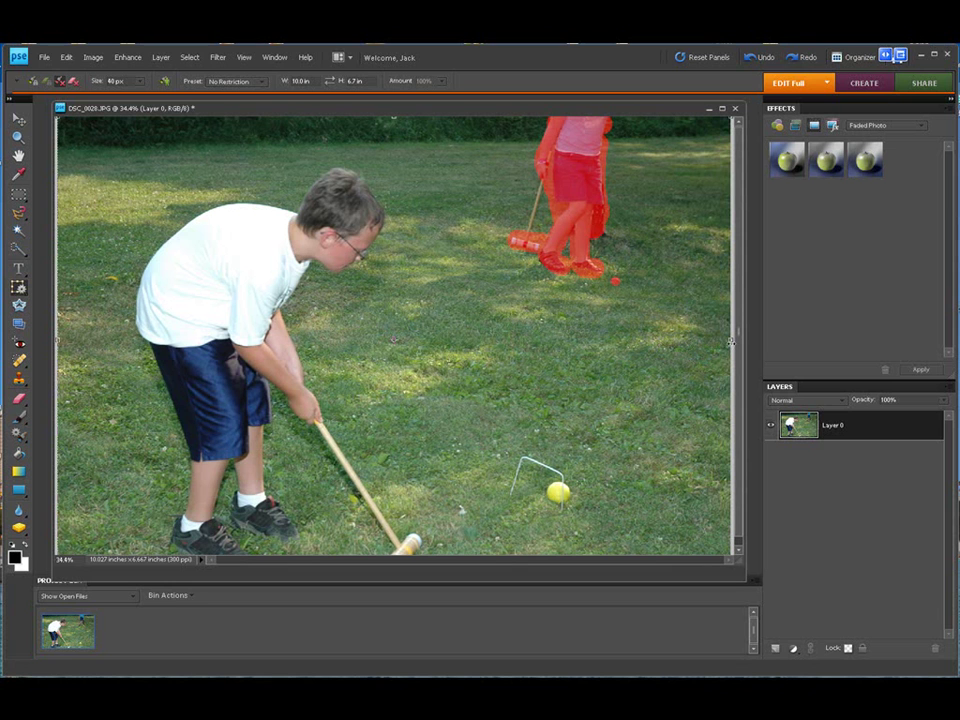
# Drag the right edge leftward until the girl vanishes and commit, leaving the photo 8.5 in wide
pyautogui.moveTo(730, 340); pyautogui.dragTo(652, 342)
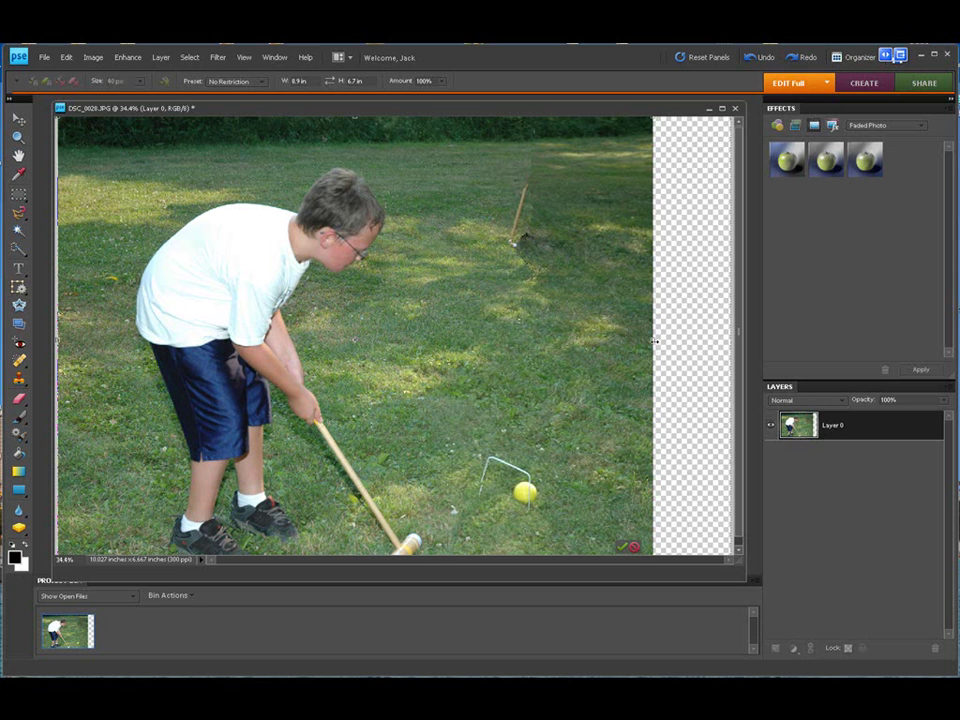
pyautogui.moveTo(652, 342); pyautogui.dragTo(631, 342)
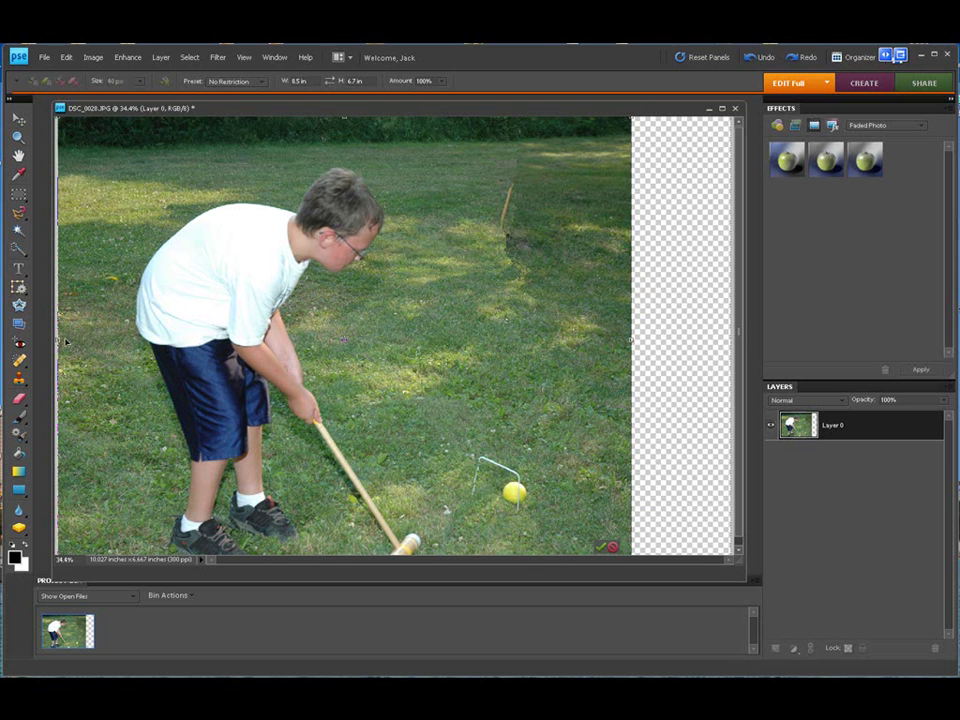
pyautogui.moveTo(58, 341)
pyautogui.mouseDown()
pyautogui.moveTo(67, 340)
pyautogui.moveTo(57, 340)
pyautogui.mouseUp()
pyautogui.click(609, 548)
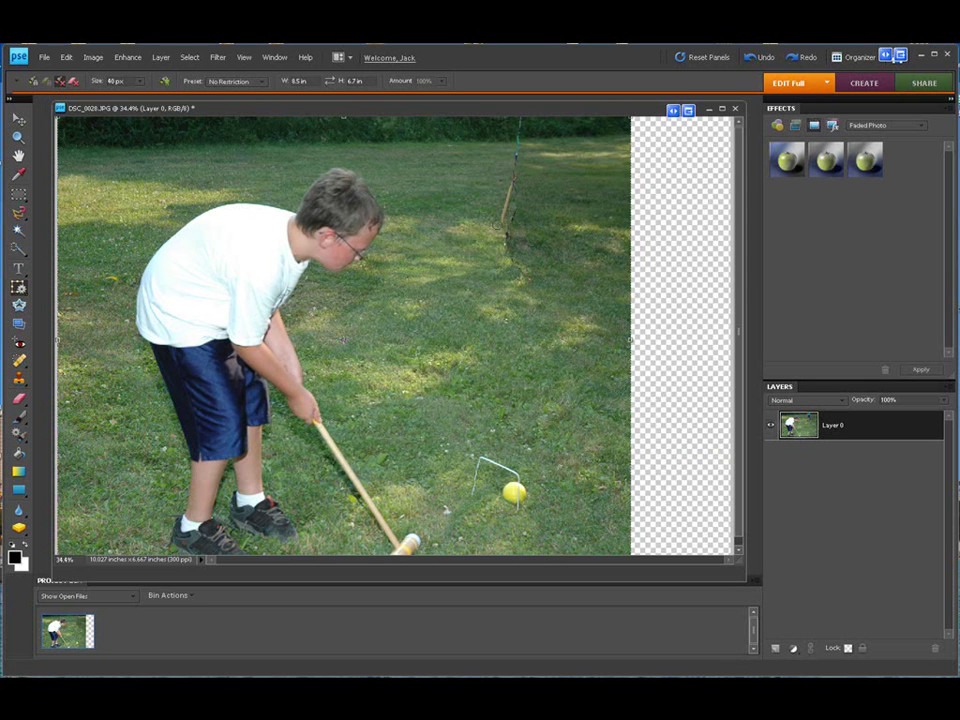
# Paint the leftover croquet stake red and drag the left edge right, giving 8.2 in width
pyautogui.moveTo(510, 170)
pyautogui.mouseDown()
pyautogui.moveTo(505, 228)
pyautogui.moveTo(513, 128)
pyautogui.moveTo(512, 270)
pyautogui.mouseUp()
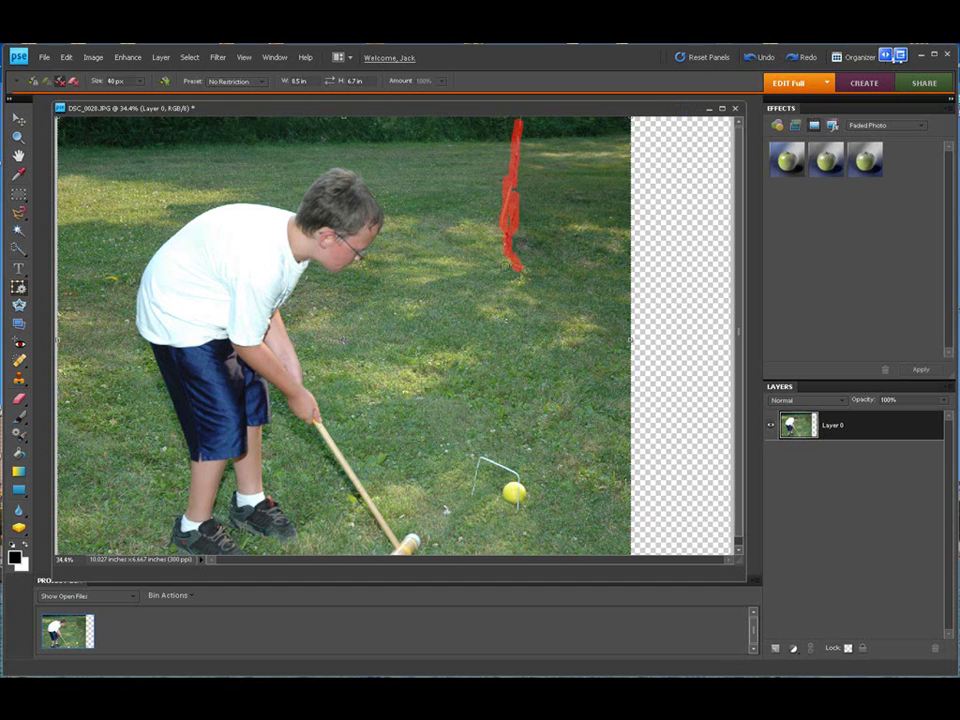
pyautogui.moveTo(57, 340); pyautogui.dragTo(80, 340)
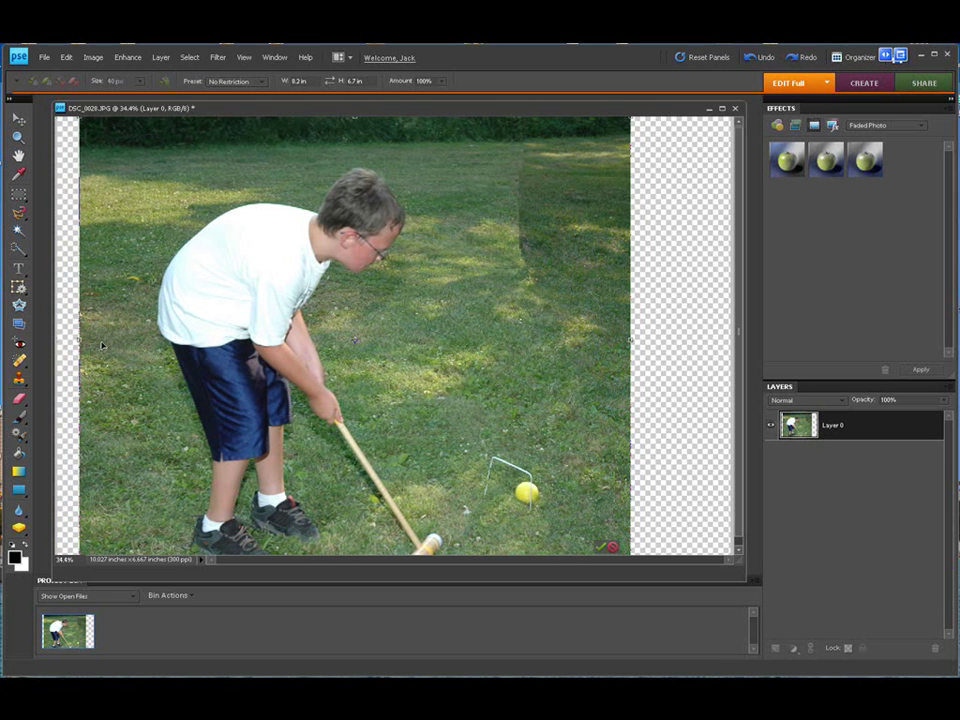
# Commit, mark the upper-grass seam red, narrow from the left to 8.0 in and commit again
pyautogui.click(605, 547)
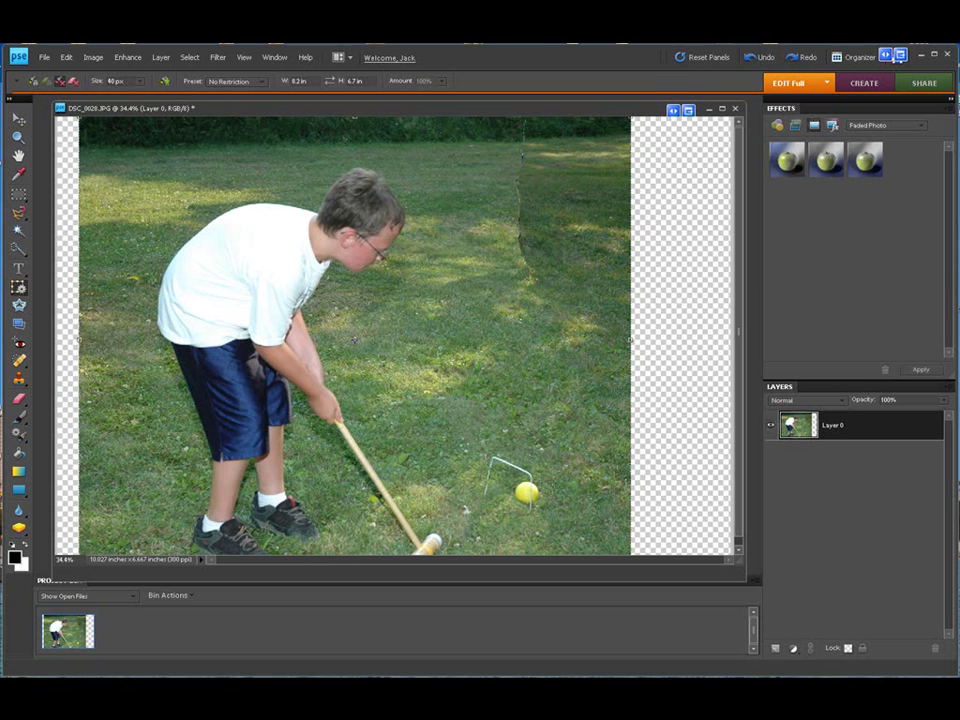
pyautogui.moveTo(520, 118); pyautogui.dragTo(525, 272)
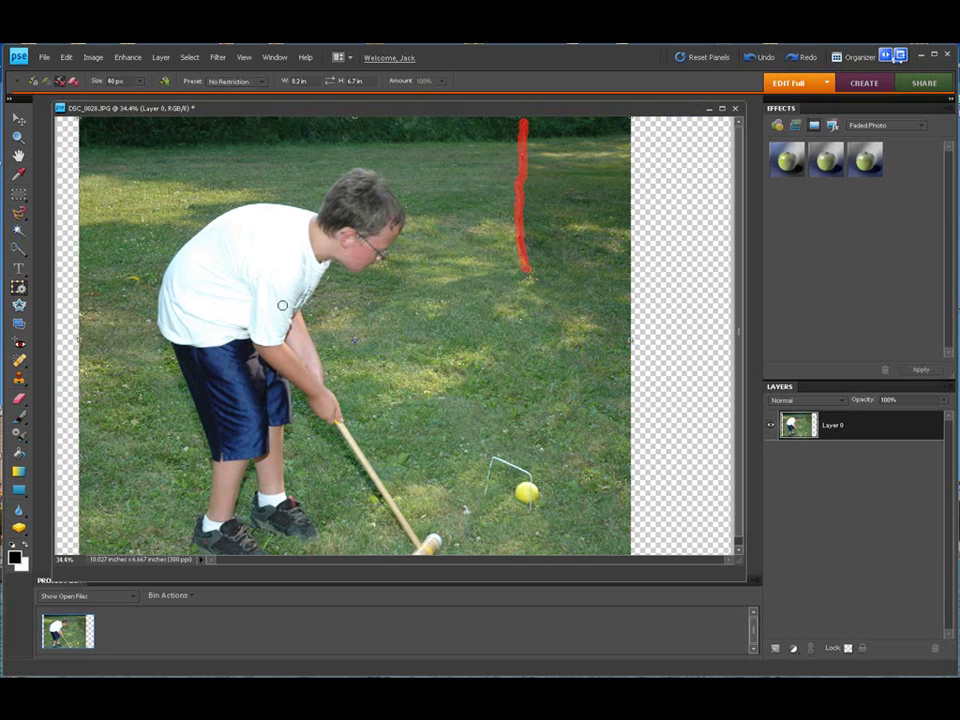
pyautogui.moveTo(80, 340); pyautogui.dragTo(95, 342)
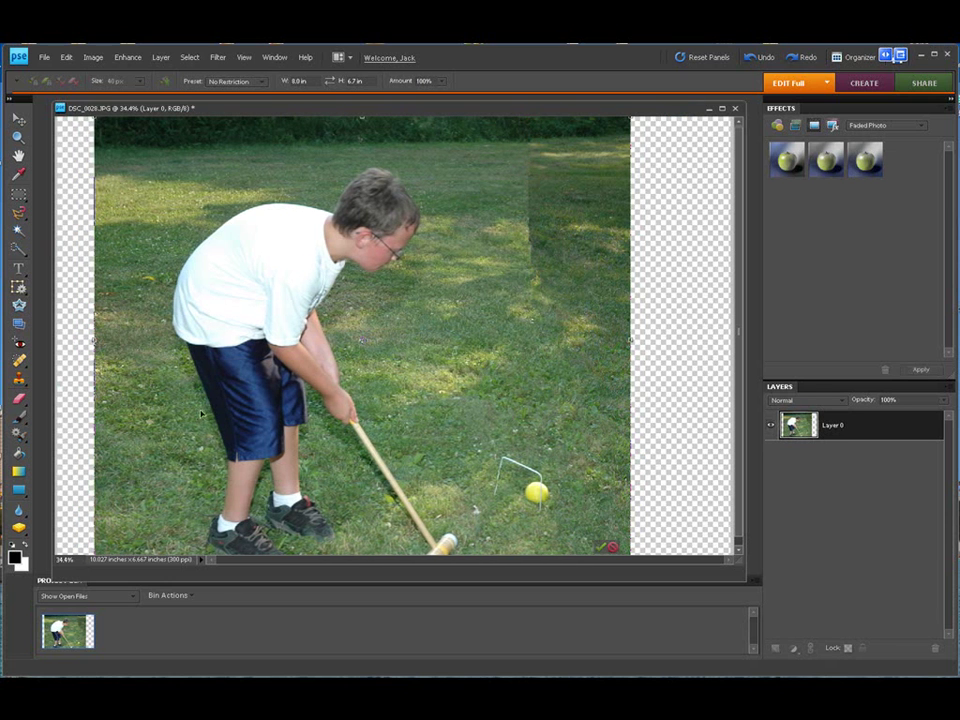
pyautogui.click(600, 547)
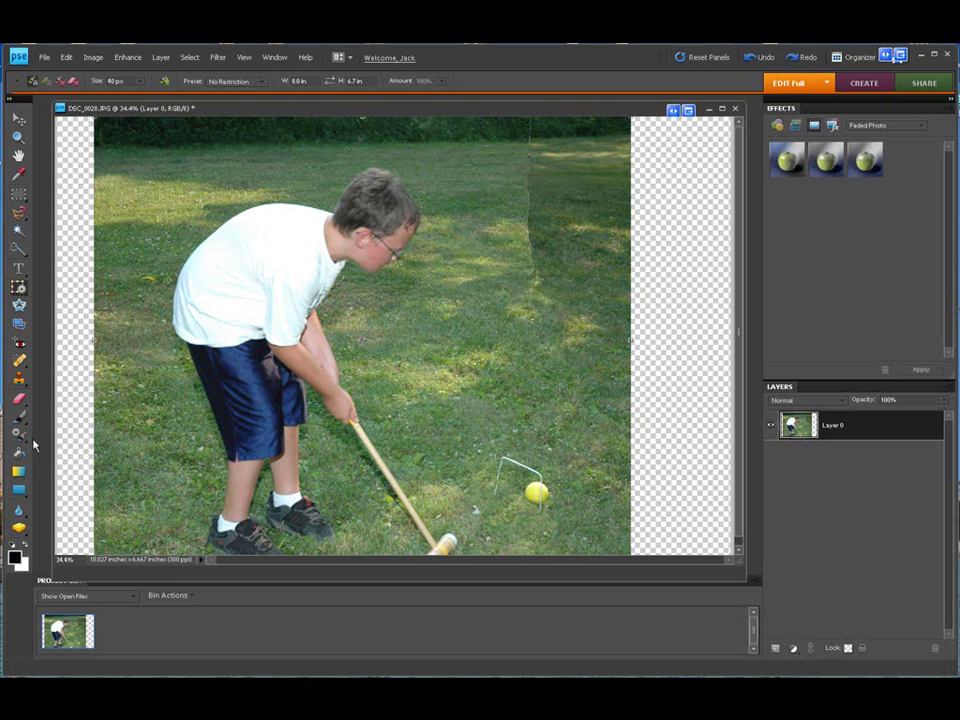
# With a 300 px Clone Stamp, sample nearby grass and paint over the seam and hedge above it
pyautogui.click(19, 381)
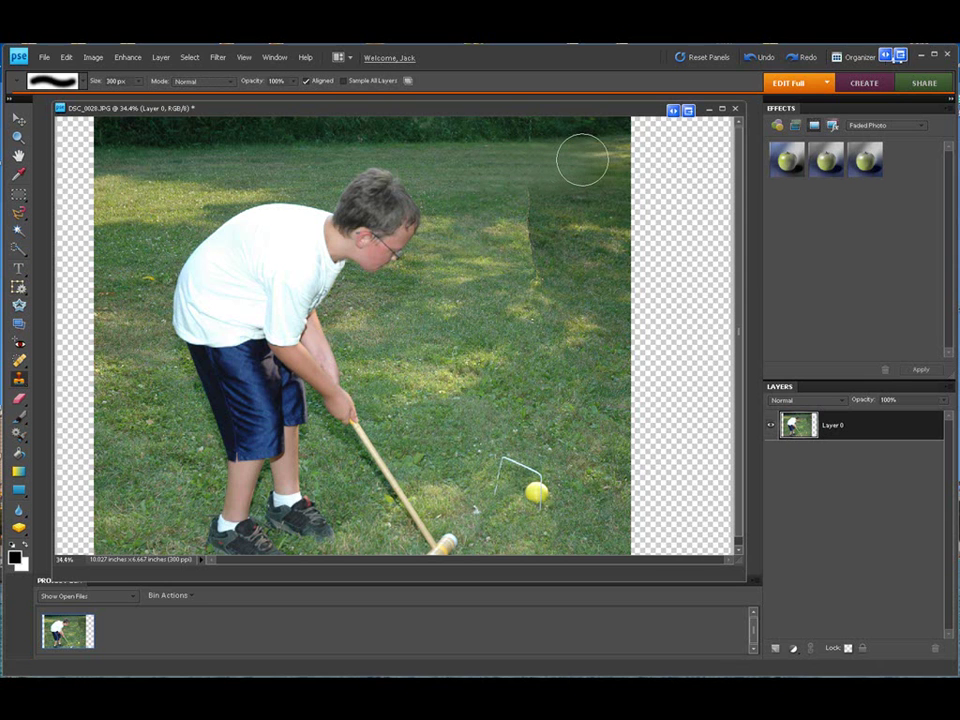
pyautogui.click(620, 152)
pyautogui.keyDown('alt'); pyautogui.click(495, 208); pyautogui.keyUp('alt')
pyautogui.click(521, 207)
pyautogui.moveTo(521, 207)
pyautogui.mouseDown()
pyautogui.moveTo(611, 193)
pyautogui.moveTo(553, 193)
pyautogui.moveTo(502, 241)
pyautogui.moveTo(606, 229)
pyautogui.moveTo(508, 274)
pyautogui.moveTo(527, 283)
pyautogui.moveTo(544, 274)
pyautogui.moveTo(594, 304)
pyautogui.moveTo(533, 182)
pyautogui.mouseUp()
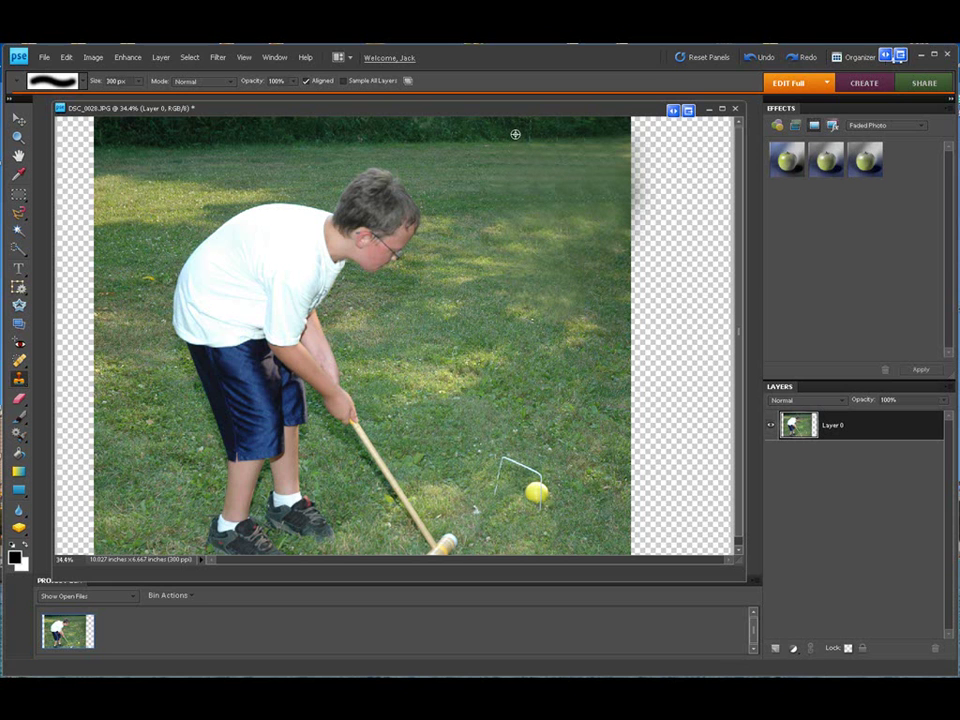
pyautogui.moveTo(521, 131); pyautogui.dragTo(527, 131)
# Use the Crop Tool to trim the transparent side strips, leaving the photo about 7.98 × 6.58 in
pyautogui.click(19, 288)
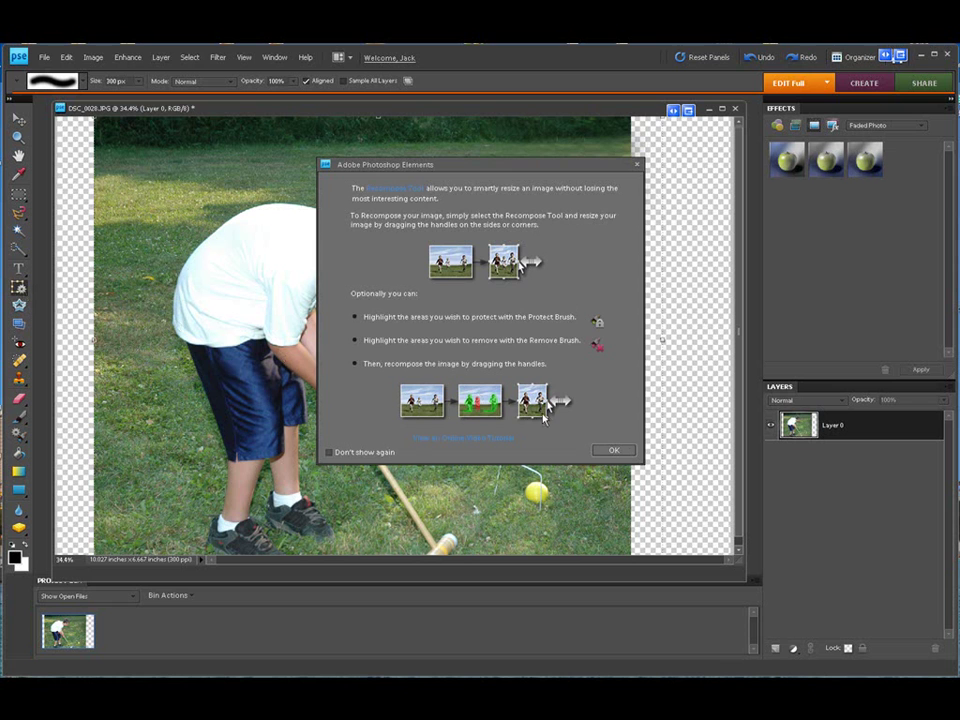
pyautogui.click(615, 450)
pyautogui.rightClick(19, 288)
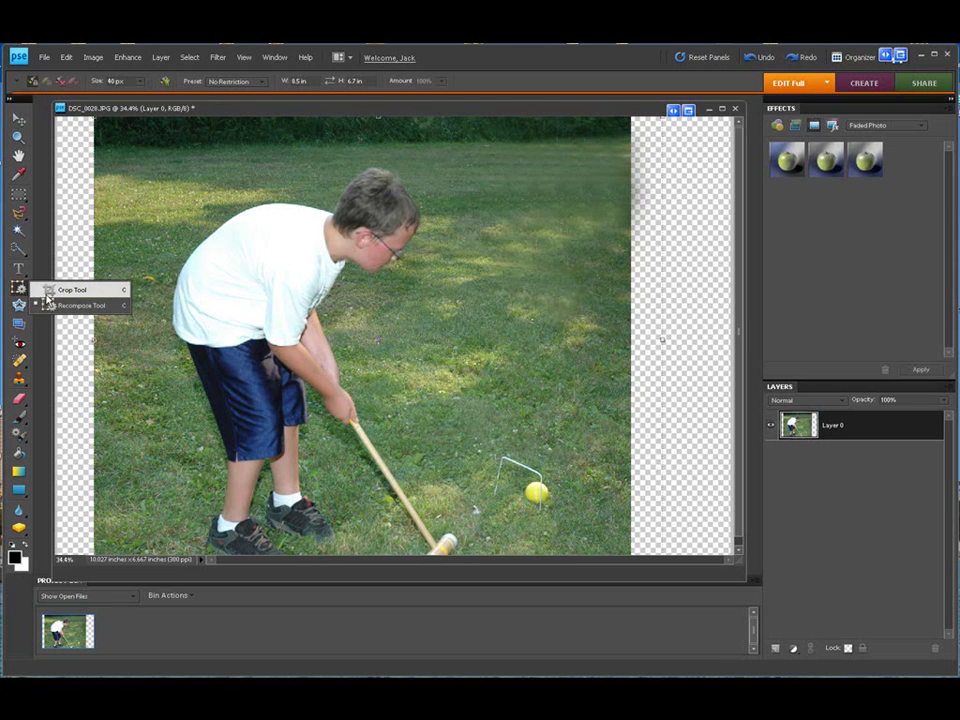
pyautogui.click(45, 289)
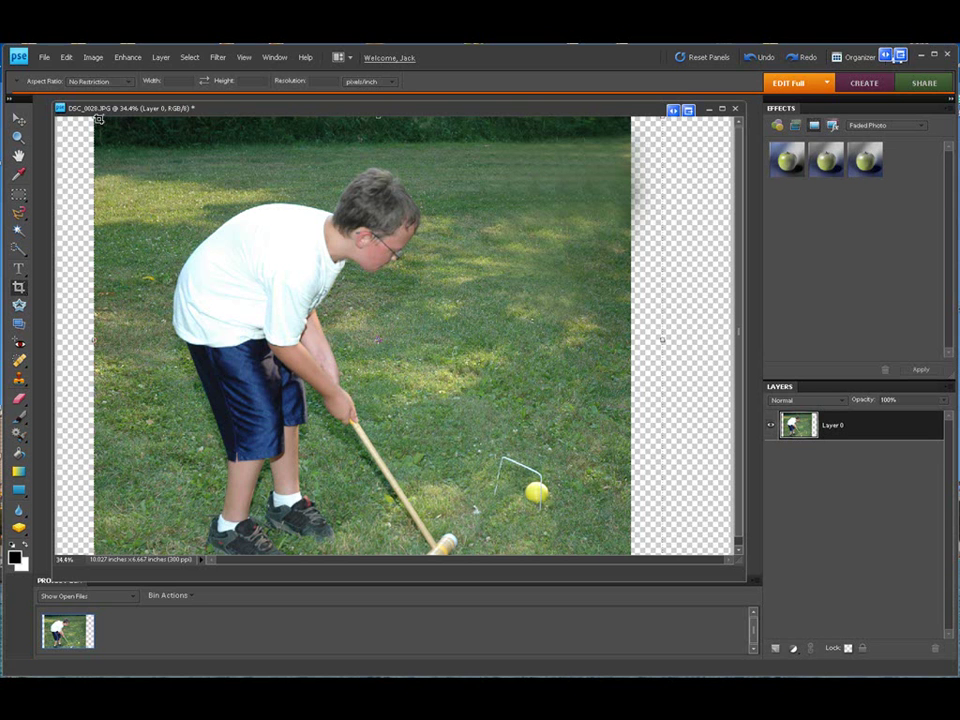
pyautogui.moveTo(98, 119); pyautogui.dragTo(628, 554)
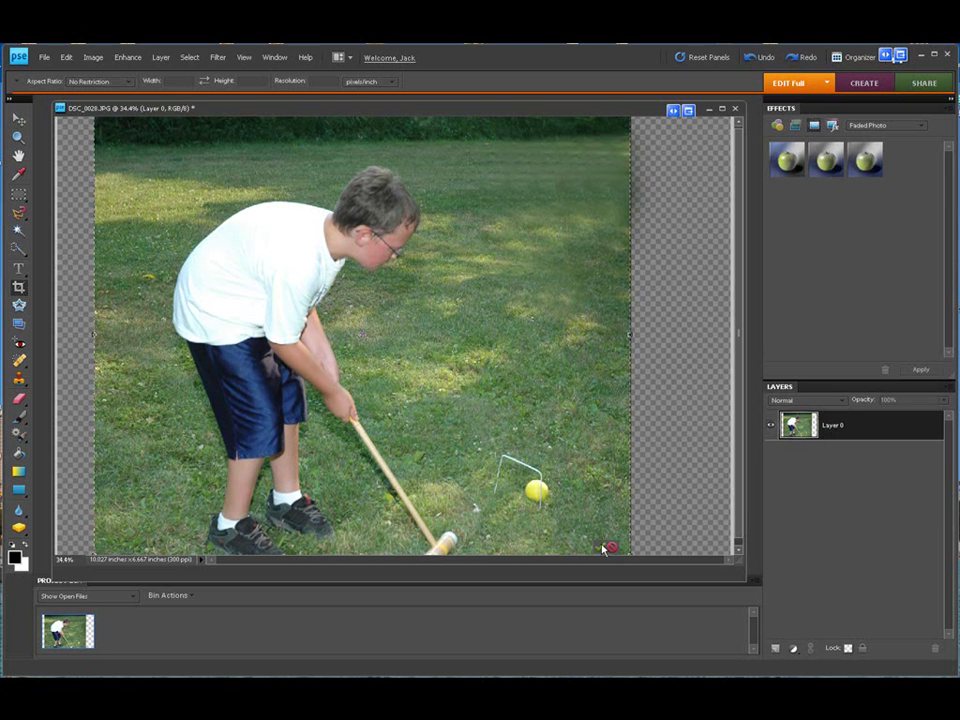
pyautogui.click(603, 548)
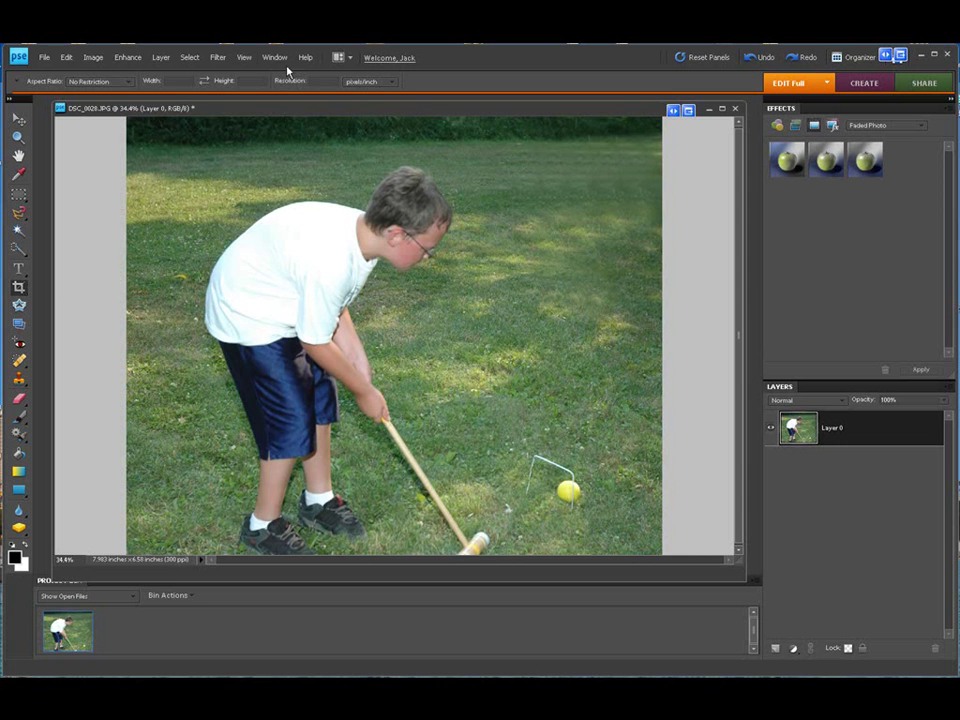
# Fit the whole croquet photo on screen, then float its document window and shift it right
pyautogui.click(242, 58)
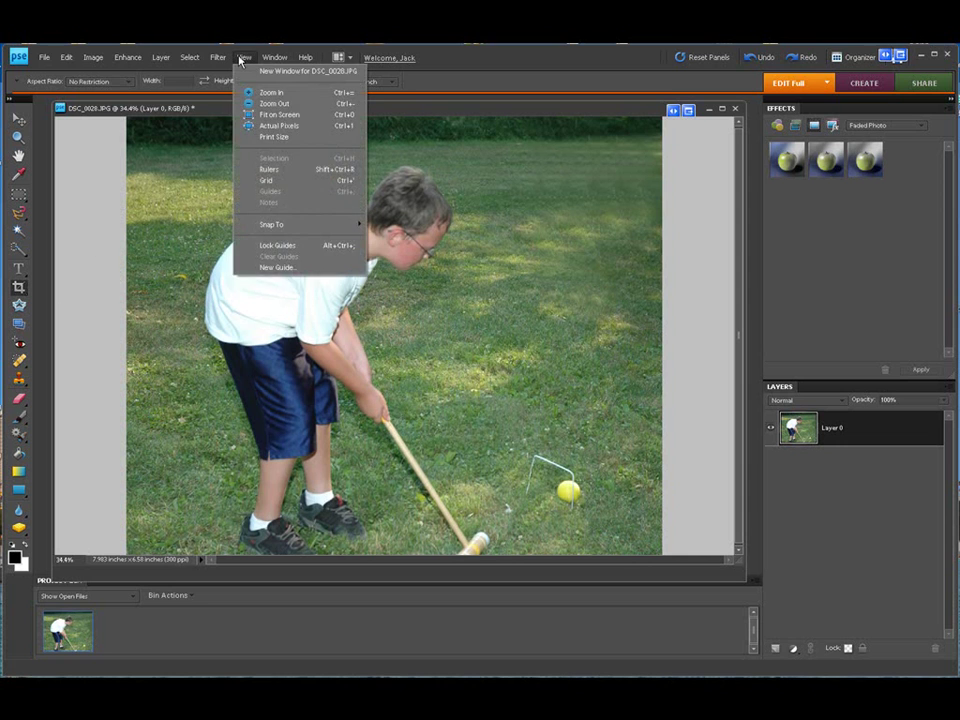
pyautogui.click(249, 116)
pyautogui.moveTo(251, 110); pyautogui.dragTo(303, 106)
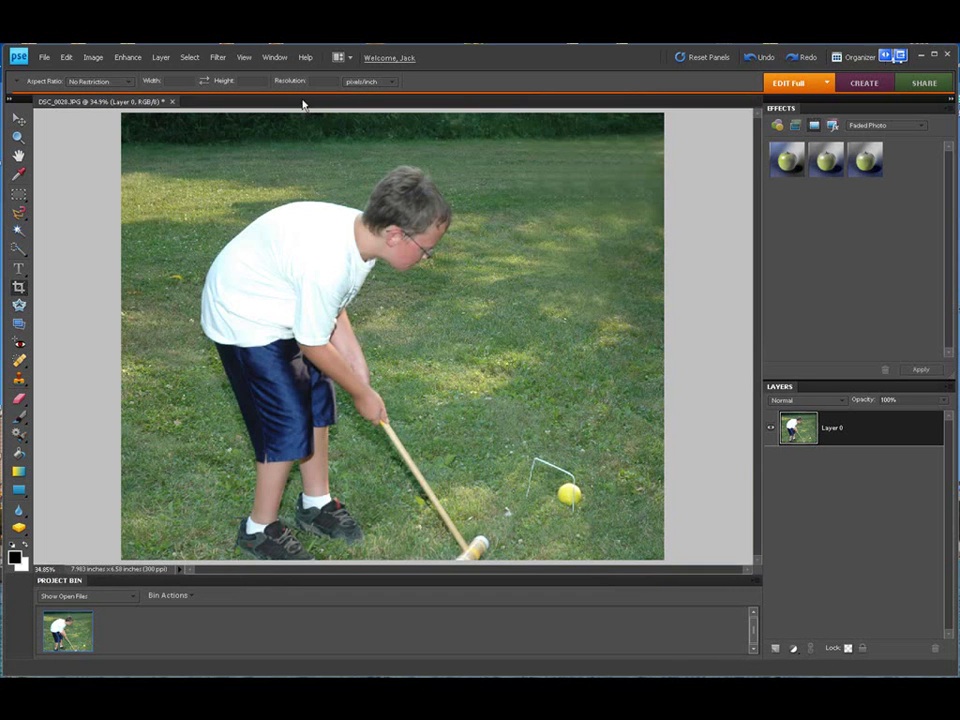
pyautogui.moveTo(128, 102); pyautogui.dragTo(150, 121)
pyautogui.moveTo(235, 105); pyautogui.dragTo(305, 116)
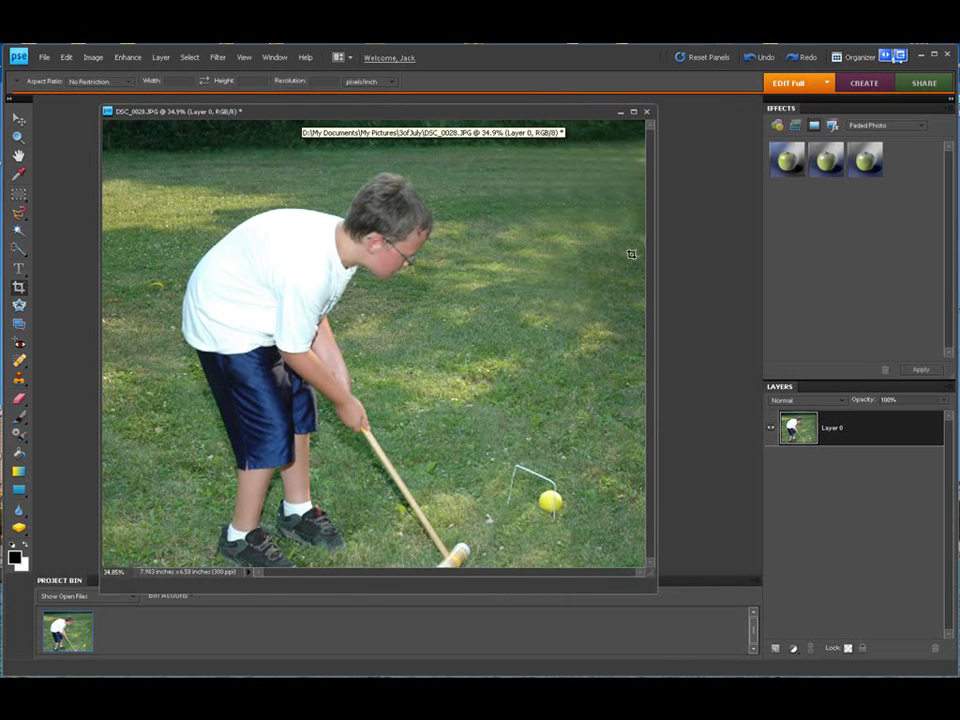